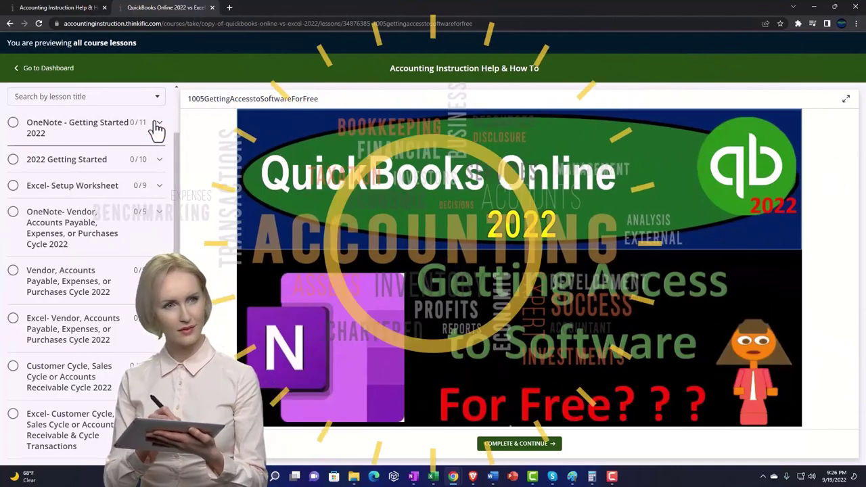
left_click(157, 129)
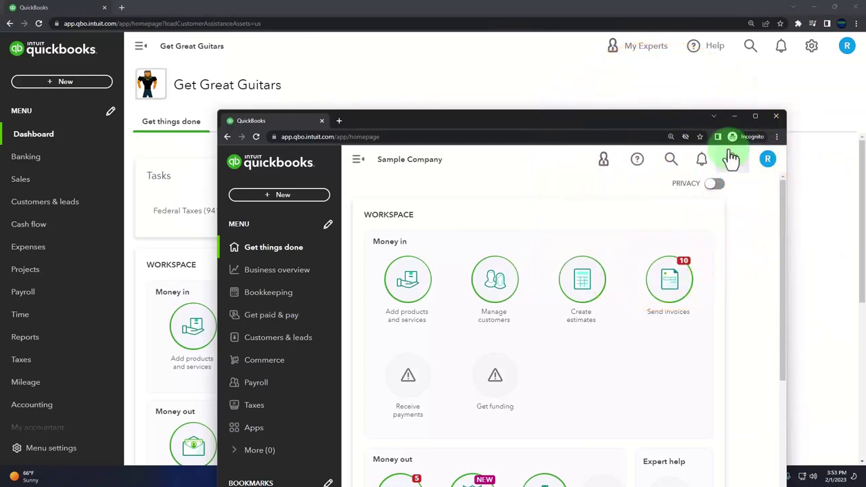
left_click(775, 137)
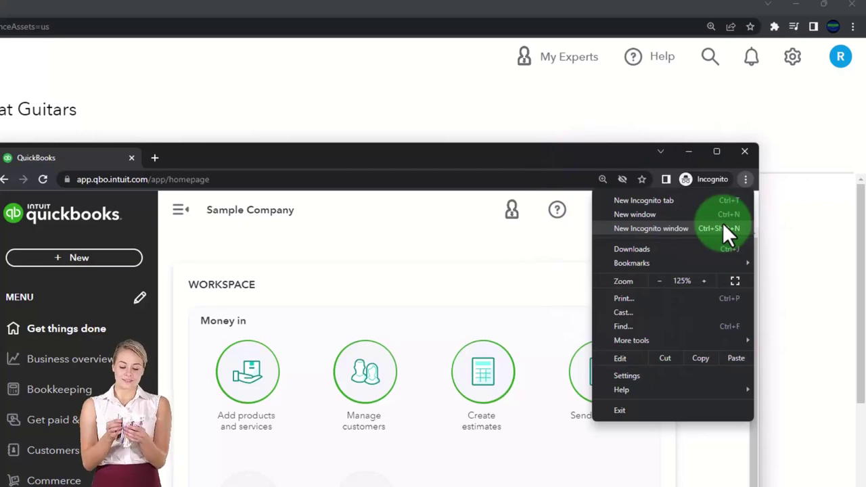
left_click(297, 229)
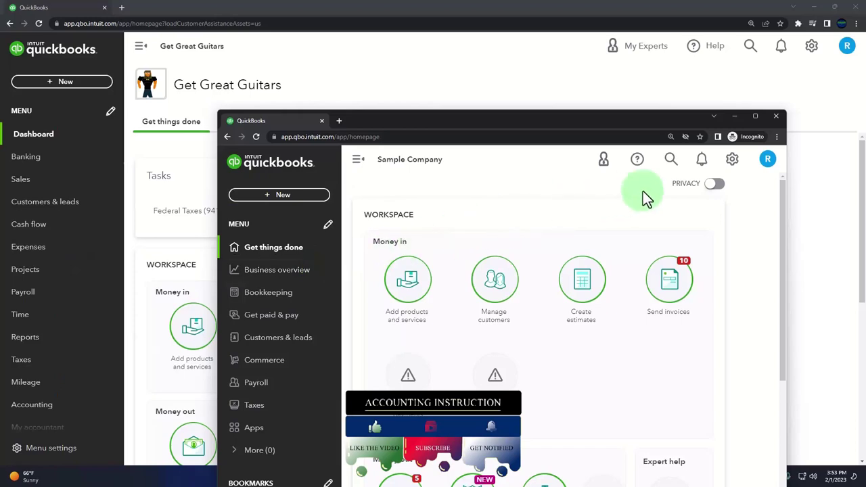
left_click(732, 161)
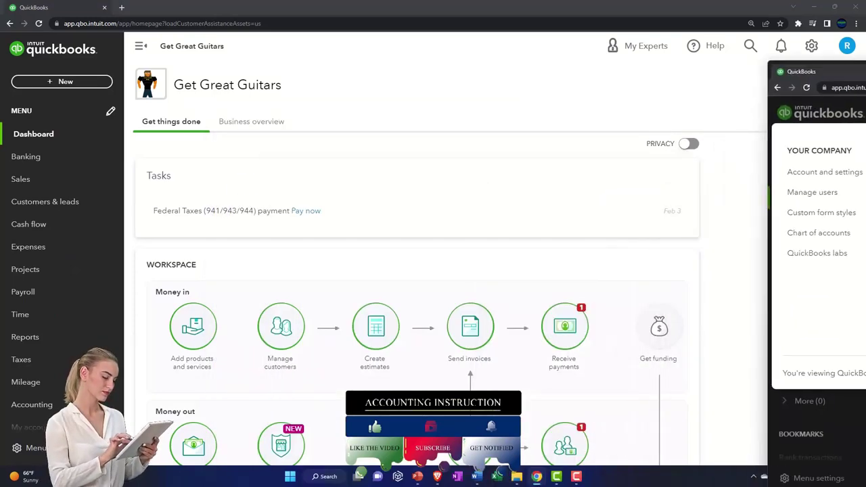
Step: Duplicate the Get Great Guitars browser tab twice so that three tabs of the company file are open
right_click(61, 9)
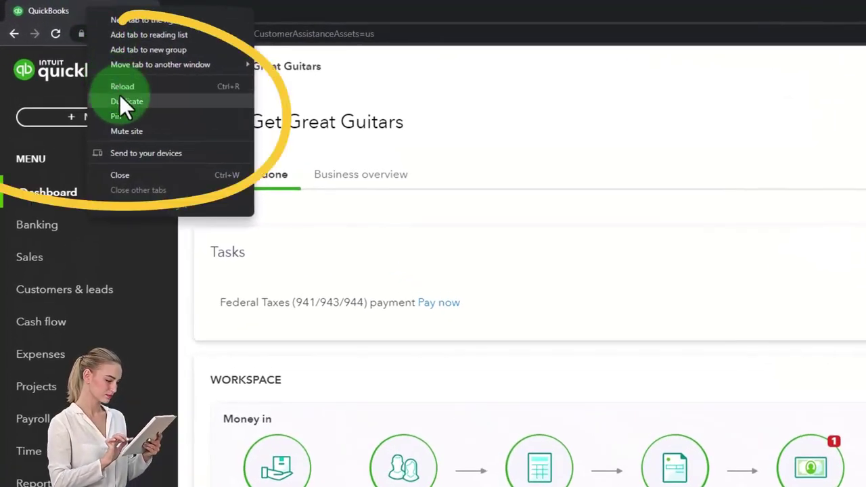
left_click(96, 77)
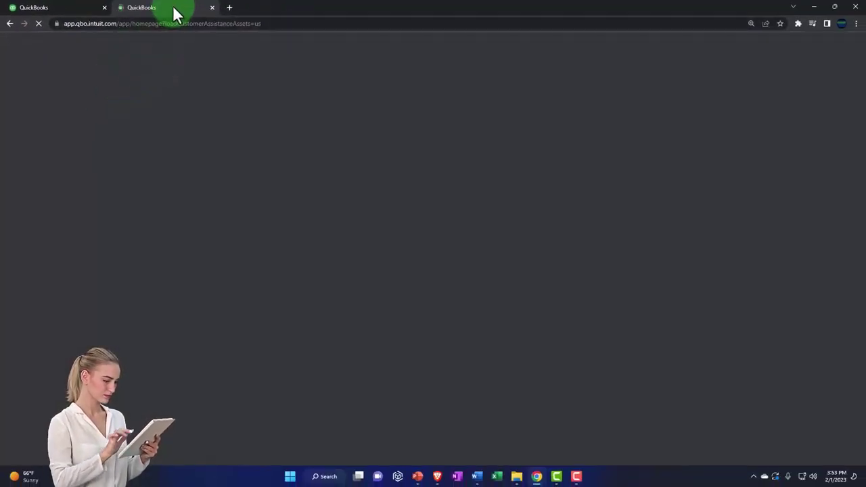
right_click(231, 14)
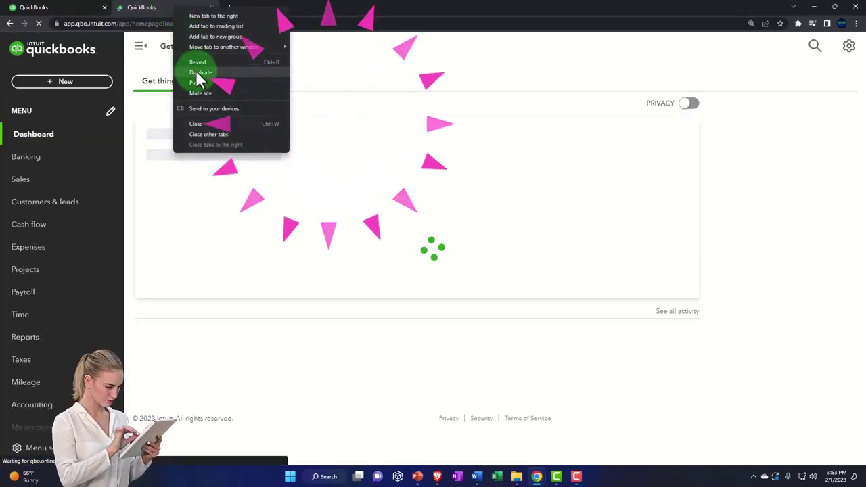
left_click(196, 72)
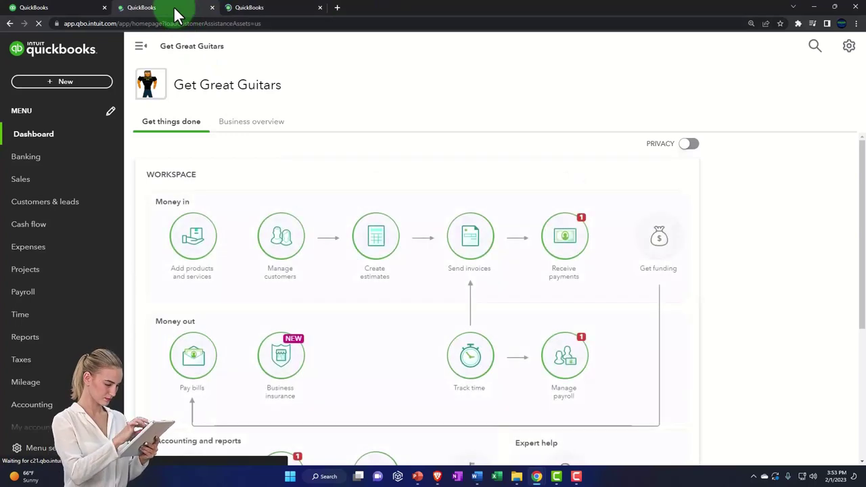
Step: Open the Get Great Guitars Balance Sheet in the second tab and look under Business overview in the sample company
left_click(27, 337)
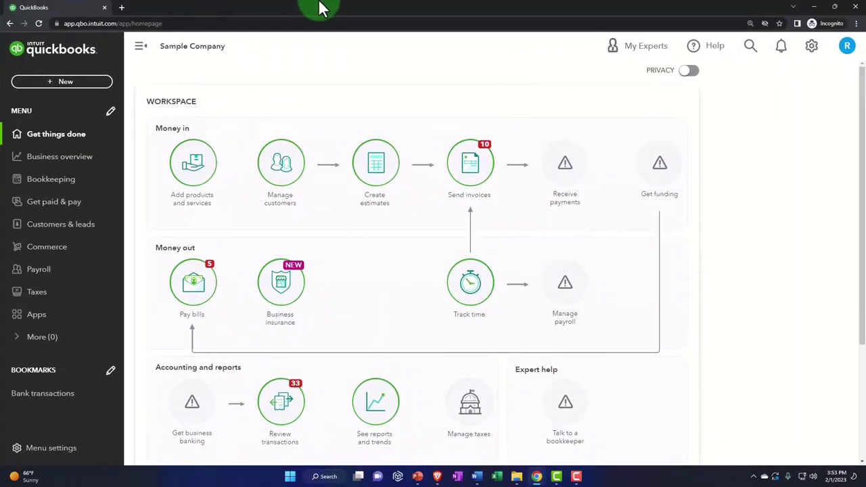
left_click(55, 162)
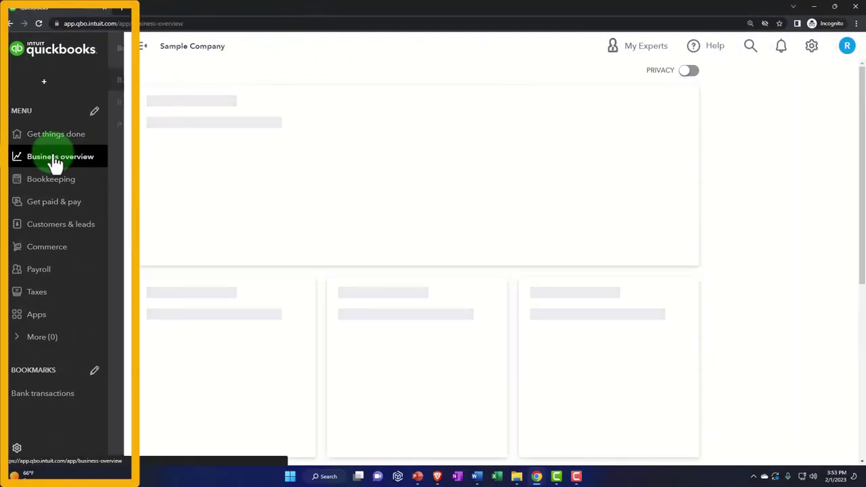
left_click(61, 105)
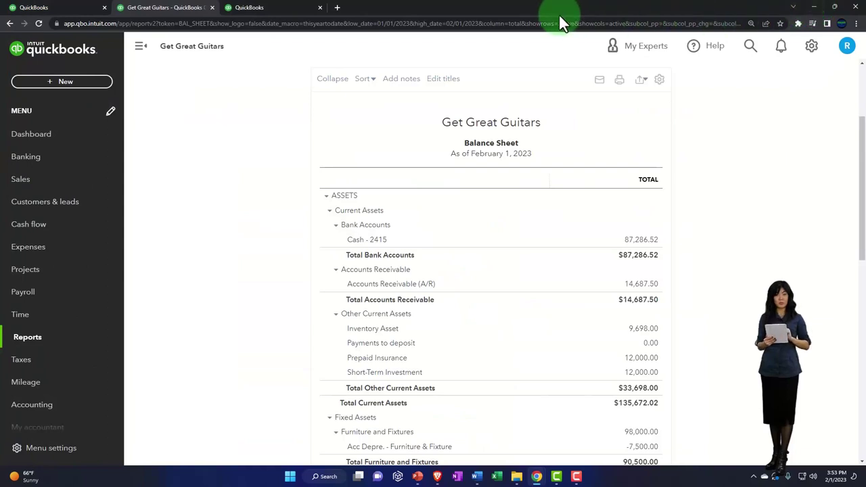
Step: Open the Profit and Loss report in the third tab and collapse the navigation menu
left_click(274, 10)
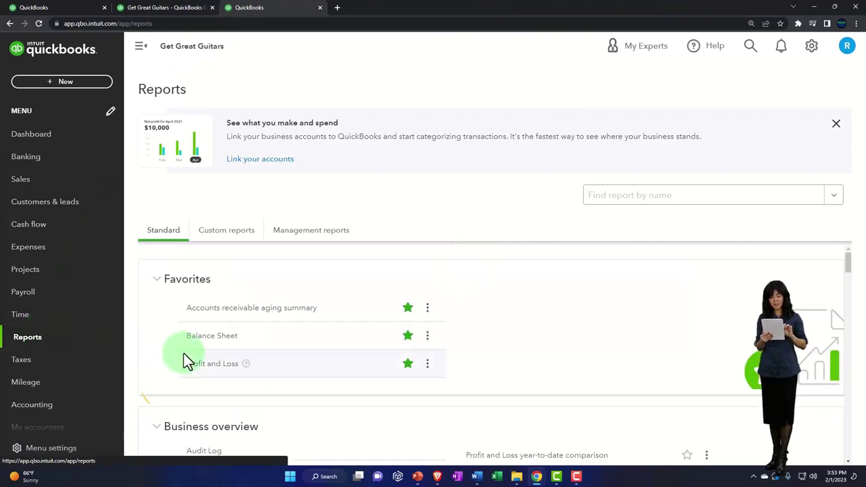
left_click(200, 362)
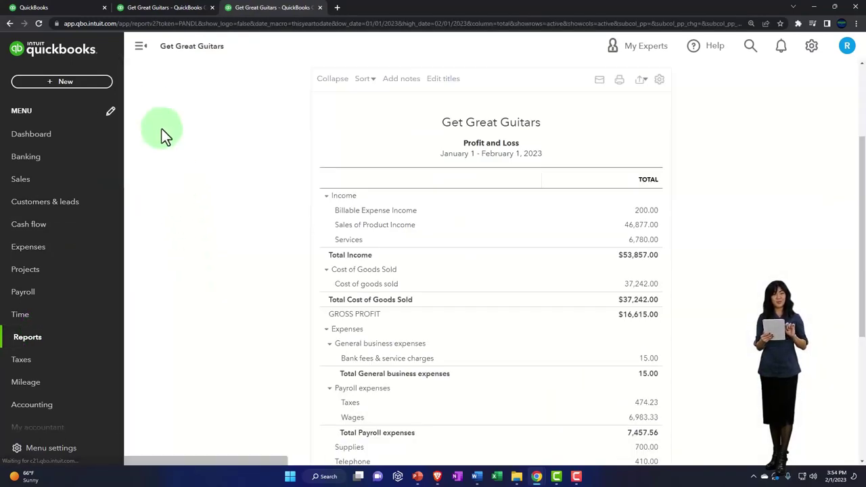
left_click(140, 55)
scroll(170, 169, "up", 3)
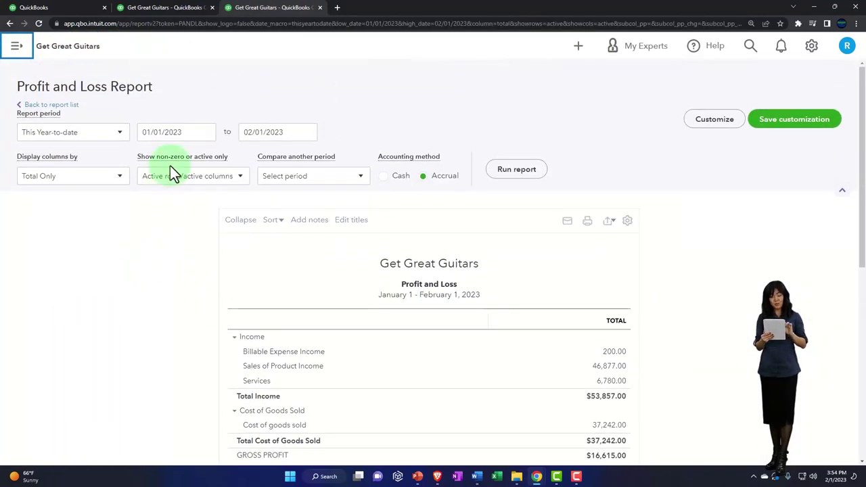
Step: Run the Profit and Loss report for 01/01/2023 to 02/28/2023 with columns displayed by Months
left_click(199, 138)
triple_click(215, 153)
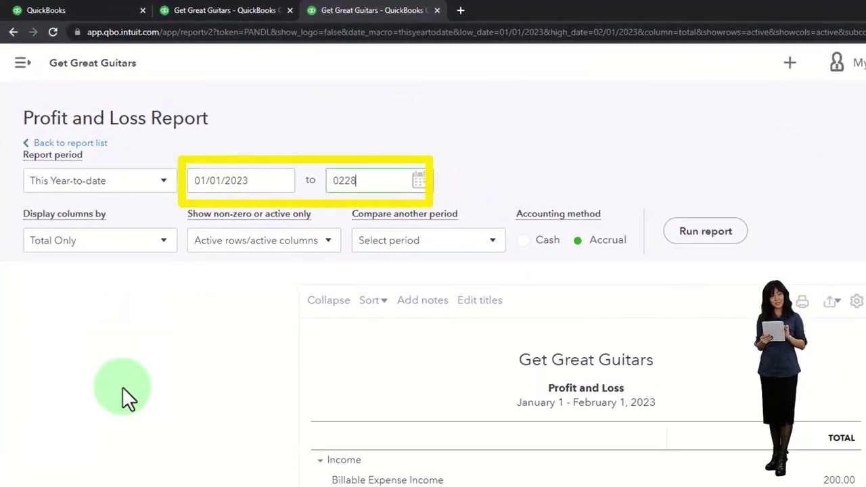
left_click(169, 241)
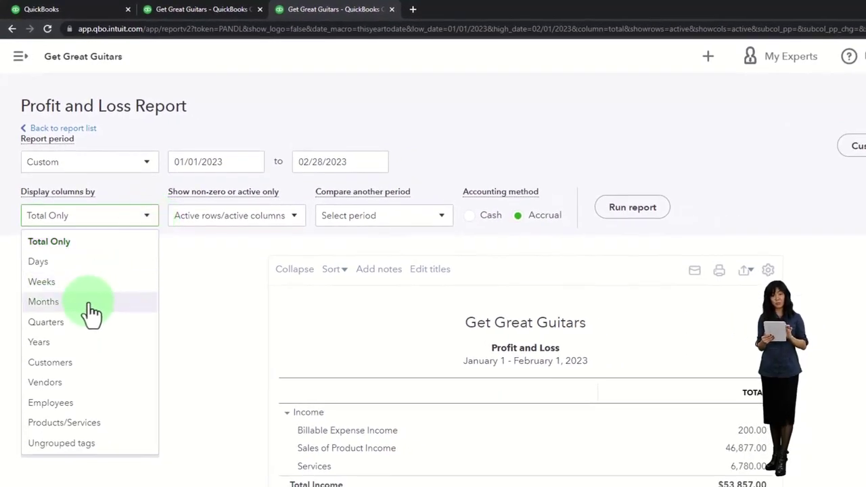
left_click(88, 313)
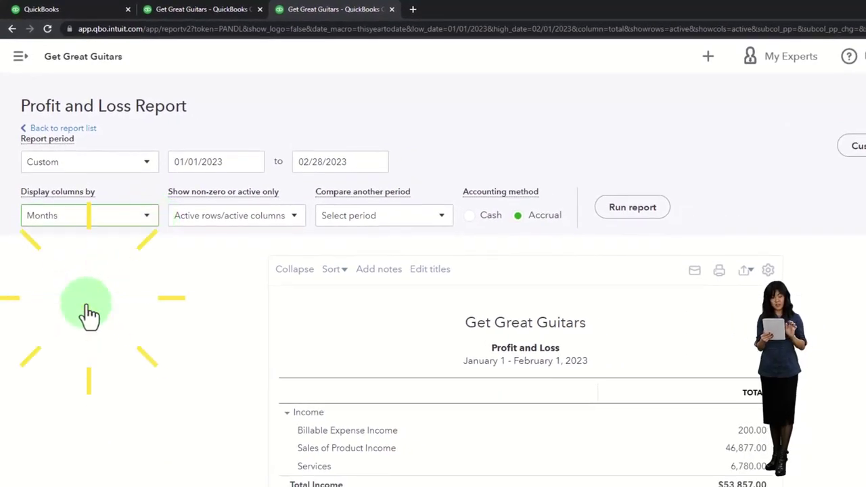
left_click(630, 208)
key("ctrl+plus")
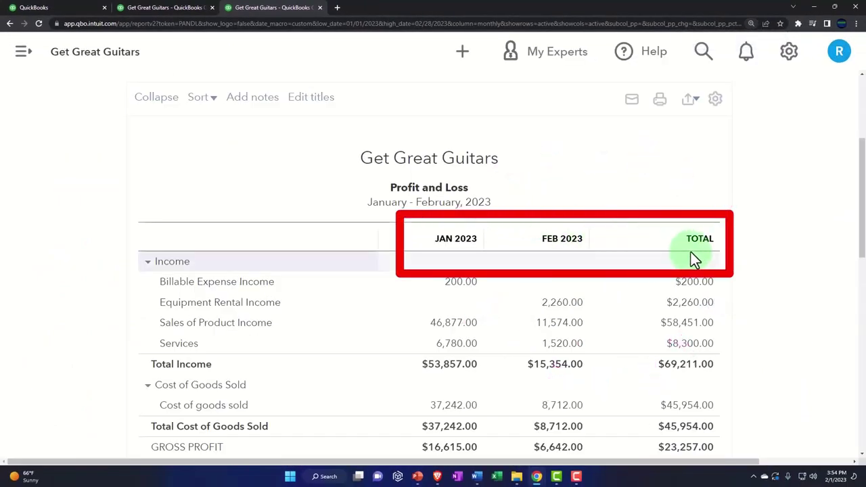
Step: Return to the Balance Sheet, collapse the navigation menu and set the report period to 01/01/2023 through 02/28/2023
left_click(160, 15)
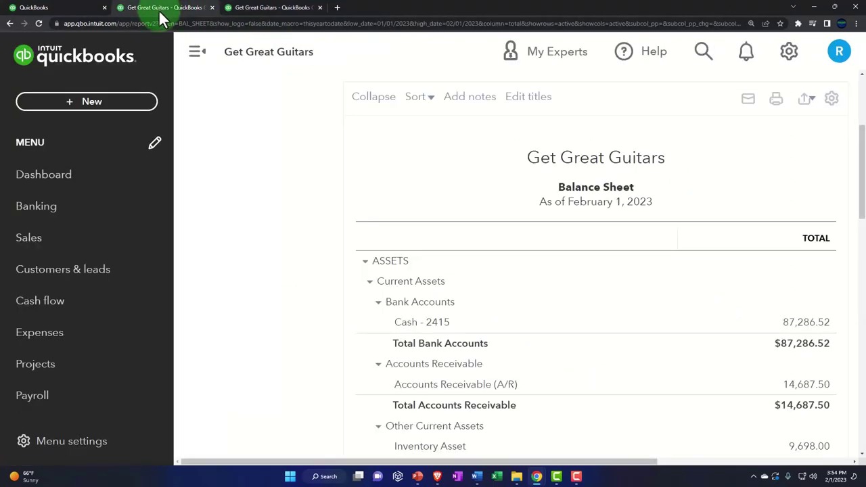
left_click(189, 57)
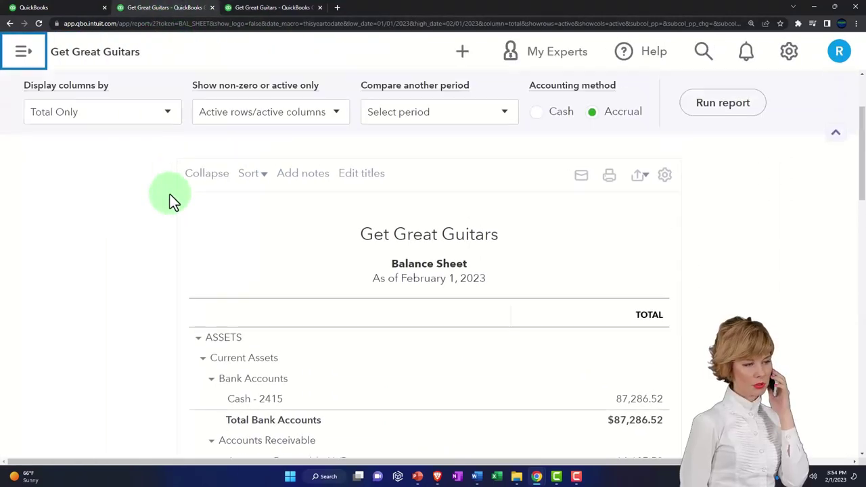
left_click(244, 153)
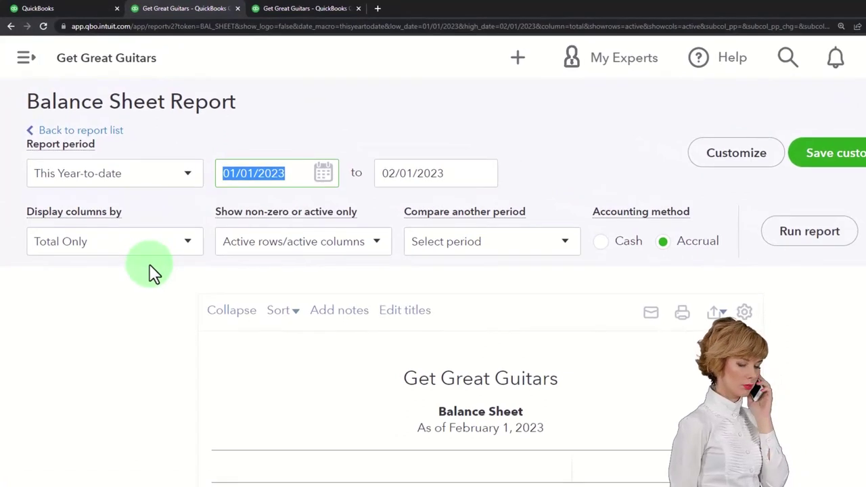
type("01/01/2023")
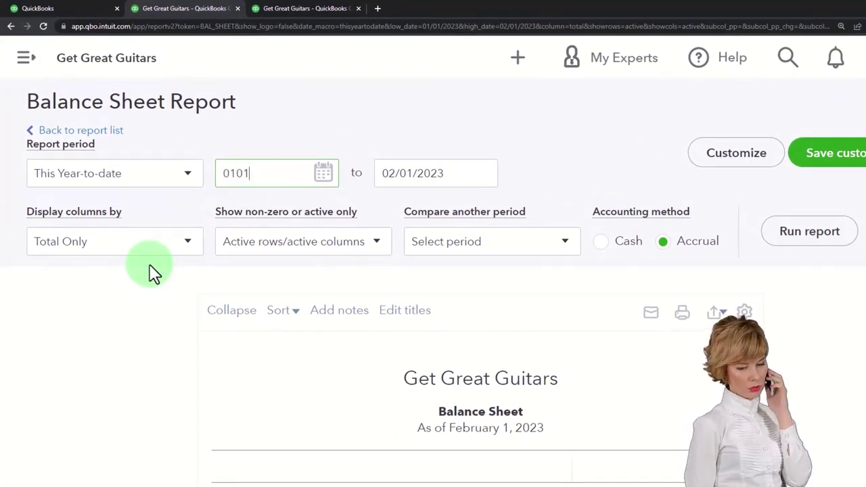
key("Tab")
type("02282023")
key("Tab")
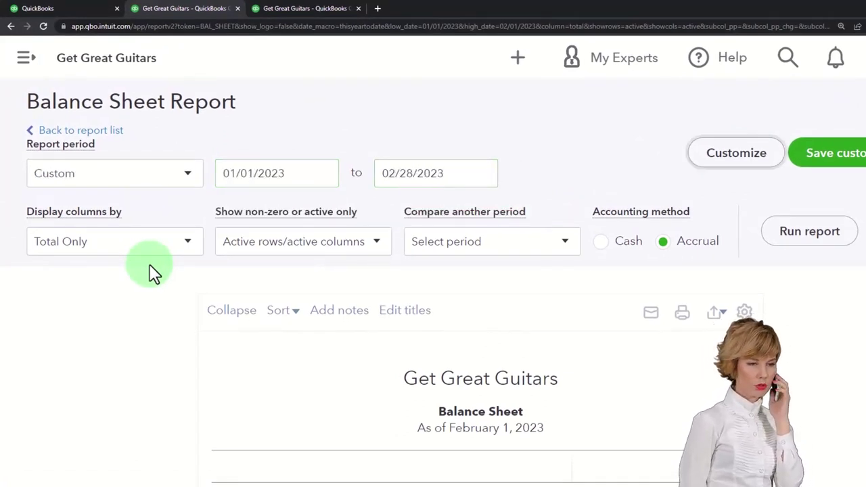
Step: Display the Balance Sheet columns by Months and run the report
left_click(185, 249)
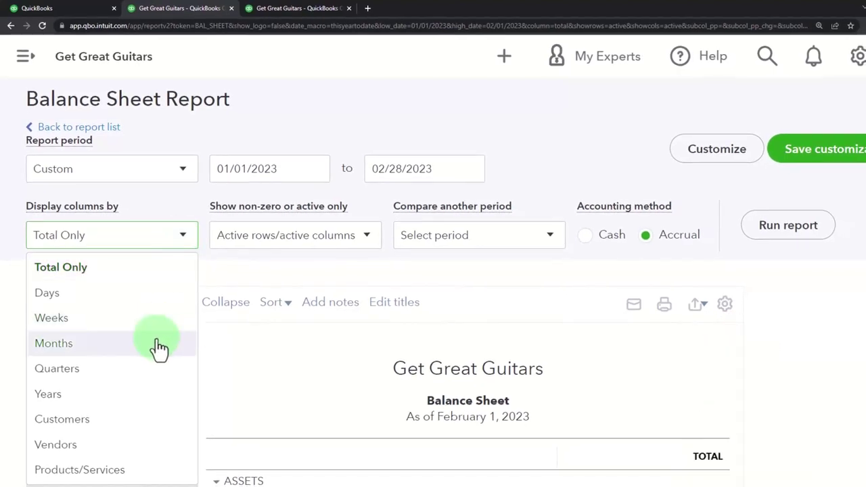
left_click(158, 346)
left_click(784, 228)
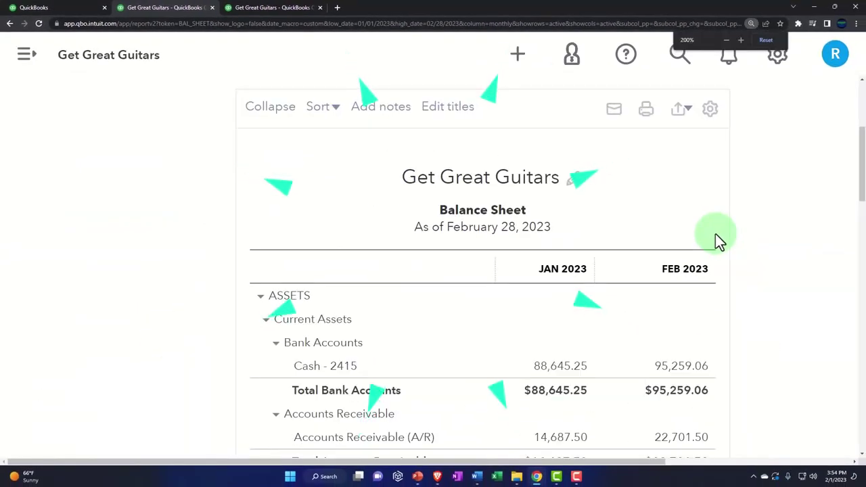
Step: Examine the January and February asset balances on the Balance Sheet, from current assets through fixed assets and liabilities
scroll(716, 237, "down", 2)
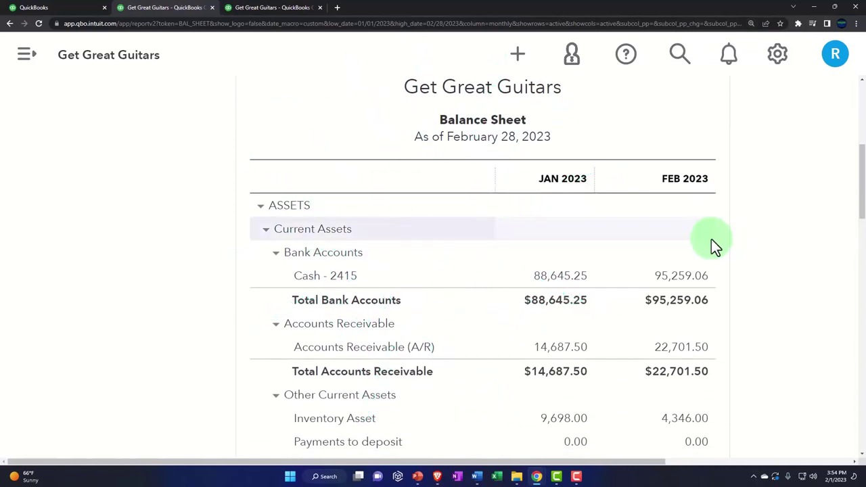
left_click(676, 221)
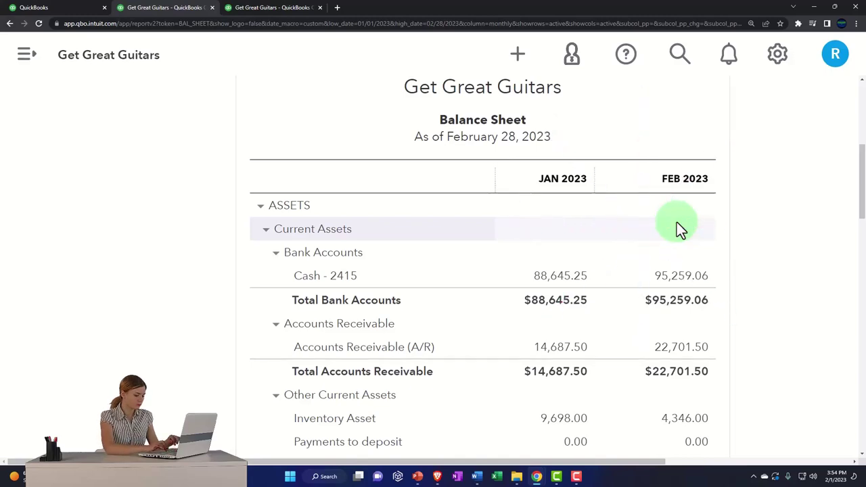
scroll(676, 221, "down", 3)
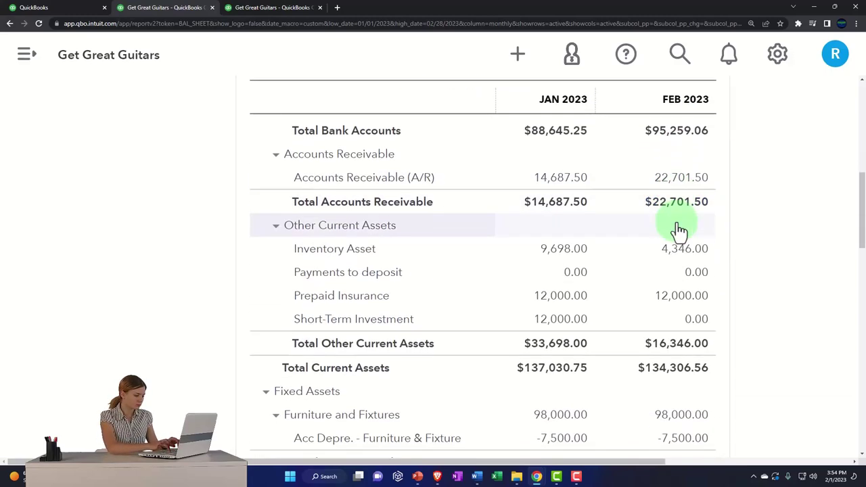
scroll(676, 222, "down", 1)
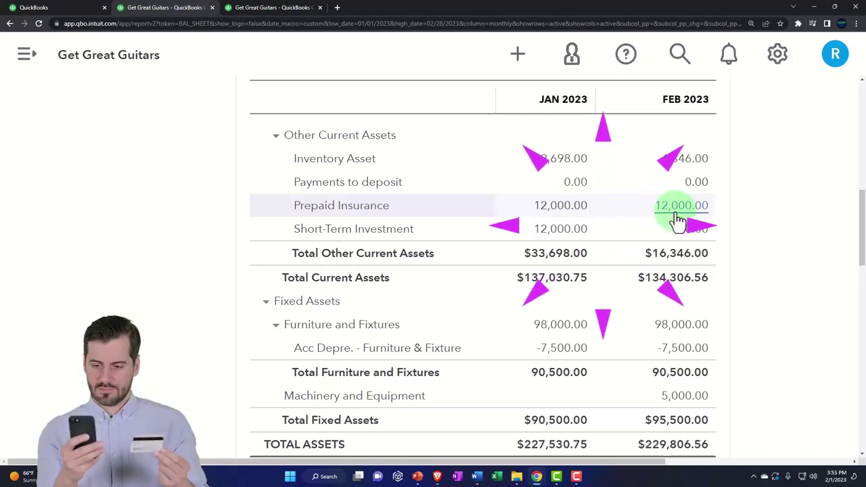
scroll(677, 215, "down", 1)
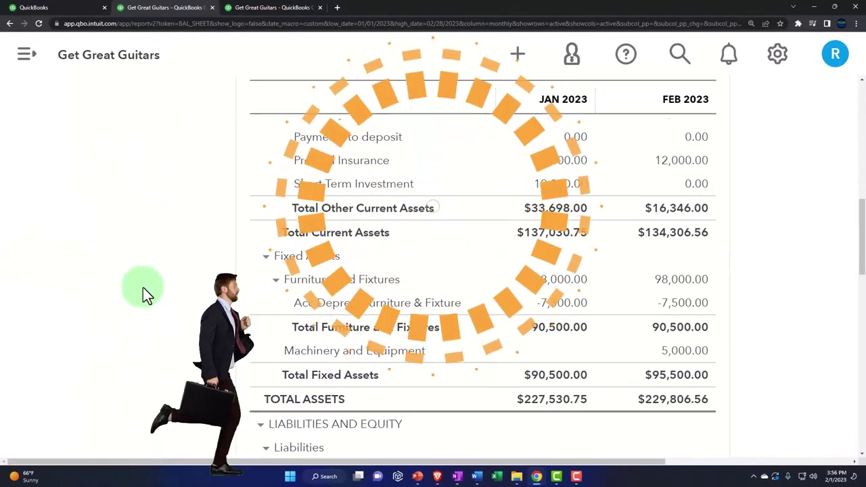
scroll(143, 288, "down", 2)
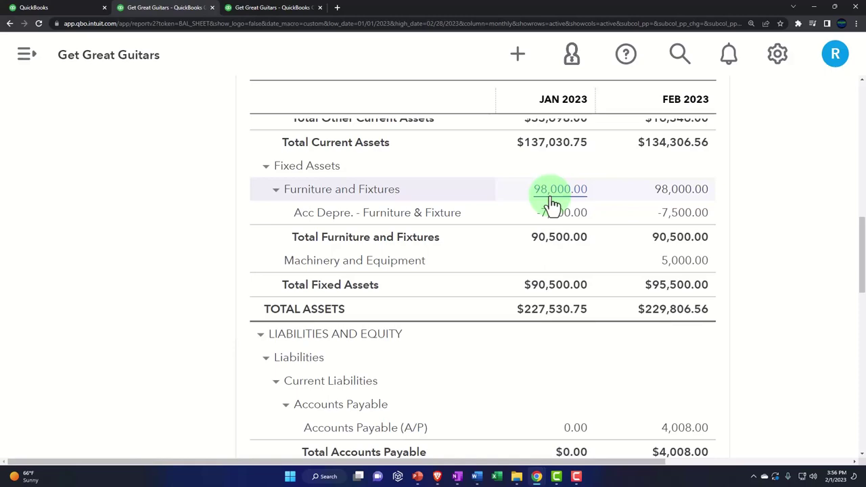
Step: Review the monthly Profit and Loss from income down to net income, and return to the Balance Sheet's fixed assets
left_click(275, 12)
scroll(531, 336, "down", 3)
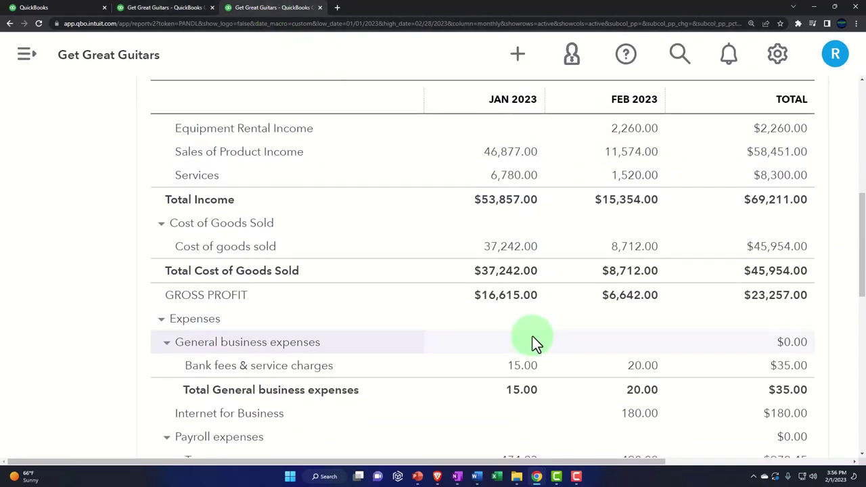
scroll(532, 336, "down", 6)
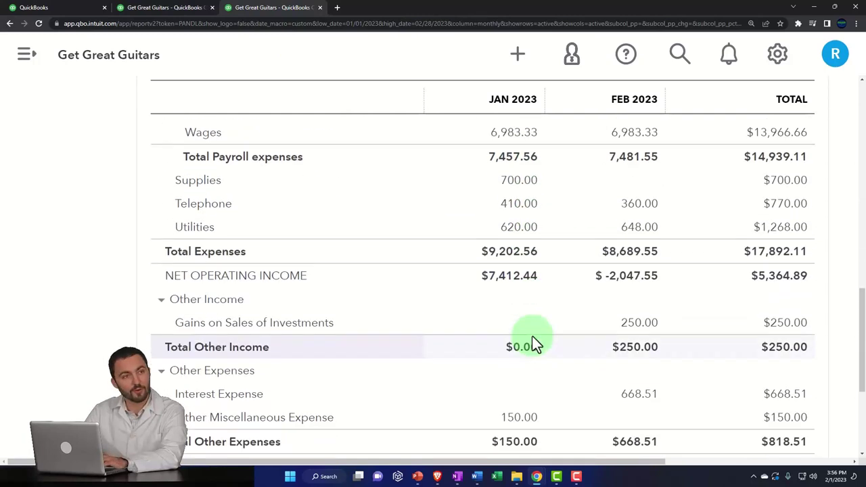
scroll(532, 336, "down", 2)
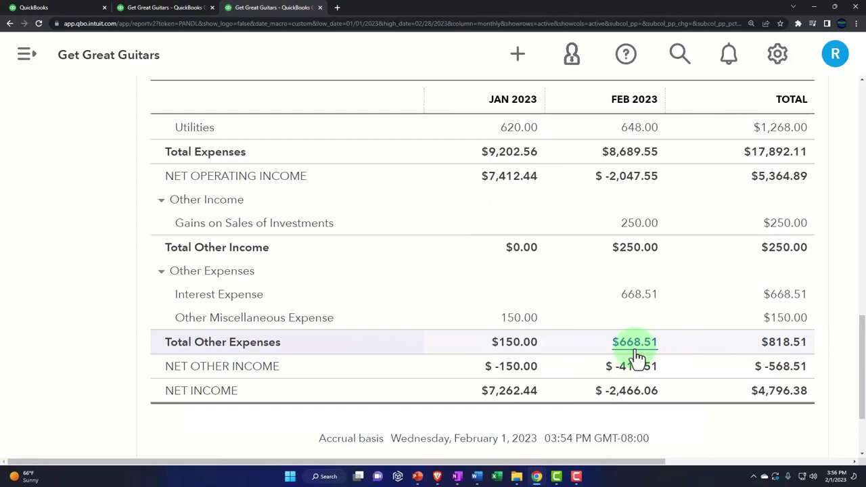
left_click(184, 8)
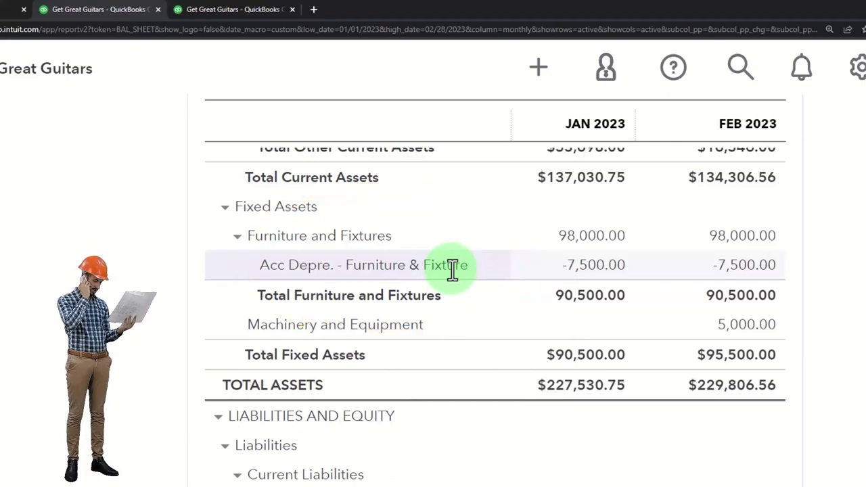
Step: Compare the Balance Sheet's prepaid insurance and other current assets with the monthly Profit and Loss figures for January and February
scroll(452, 268, "up", 5)
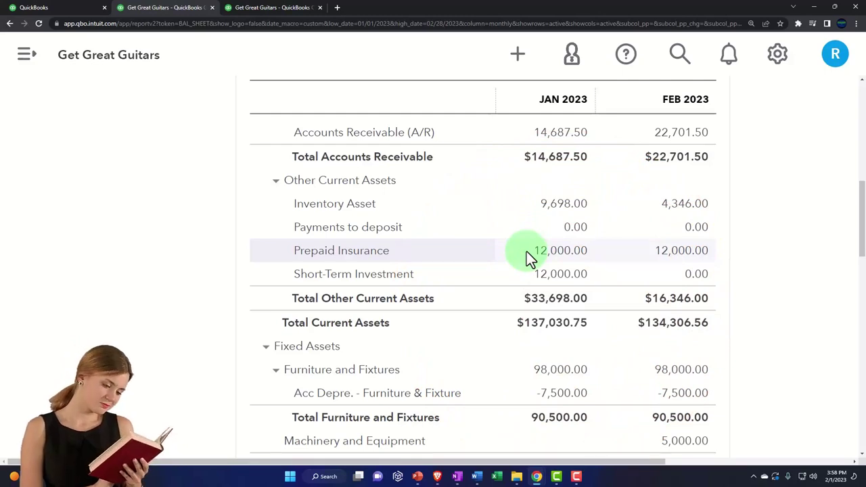
left_click(293, 6)
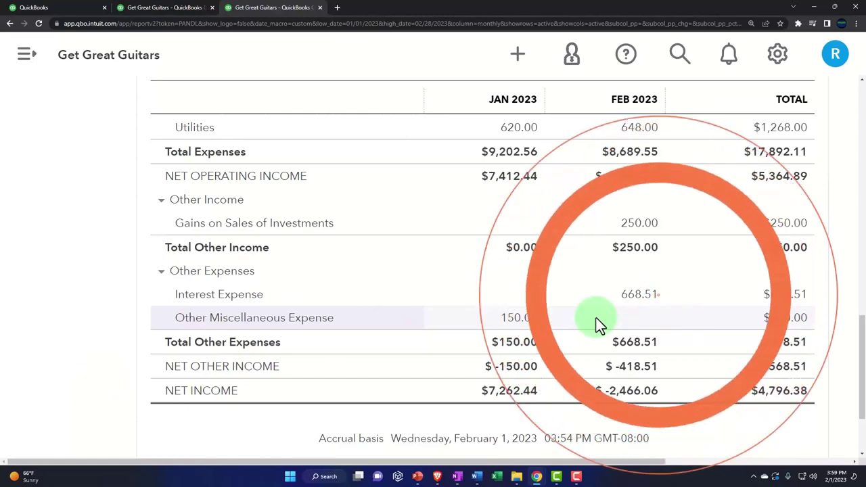
left_click(187, 11)
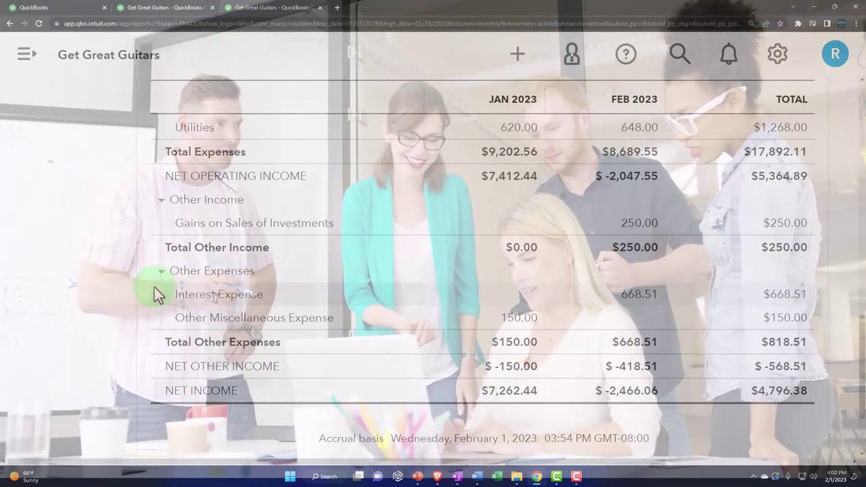
left_click(169, 9)
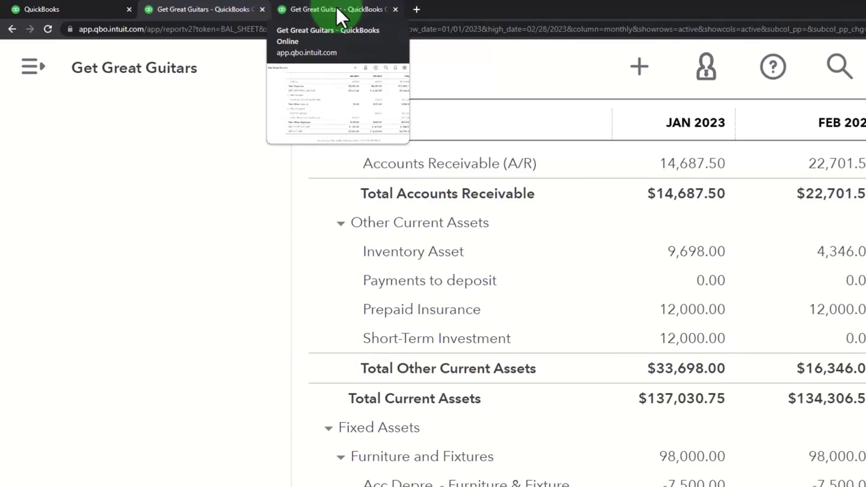
left_click(336, 8)
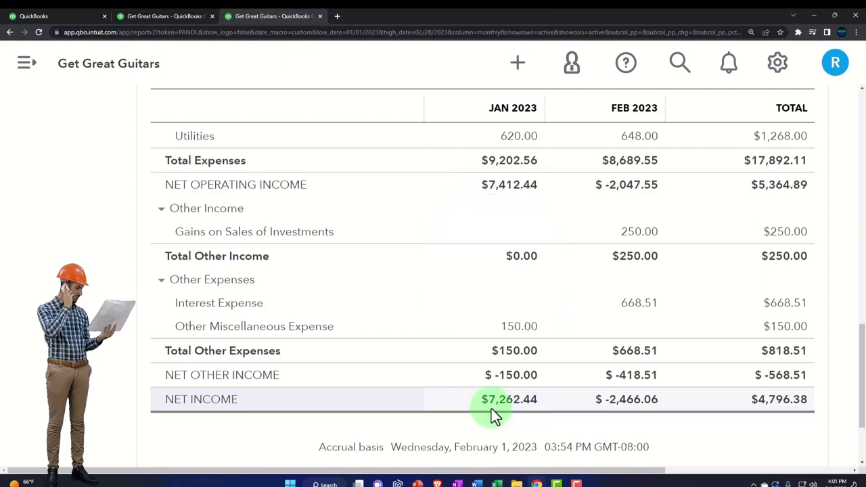
left_click(169, 16)
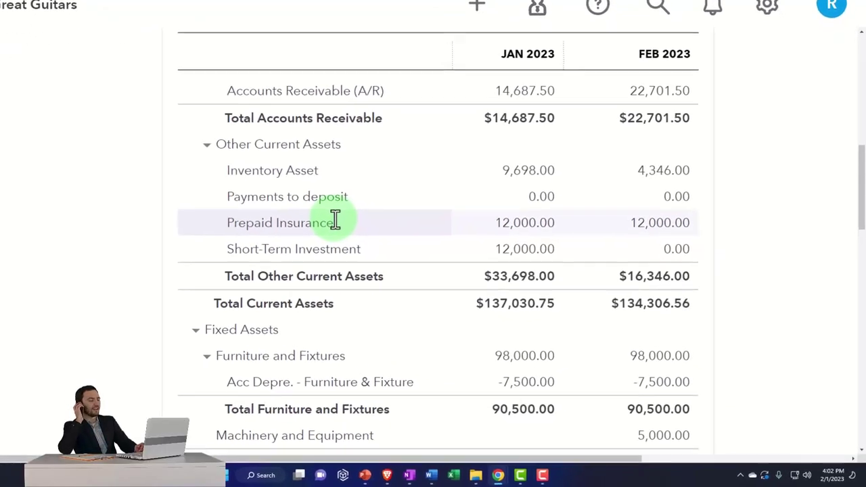
left_click(319, 212)
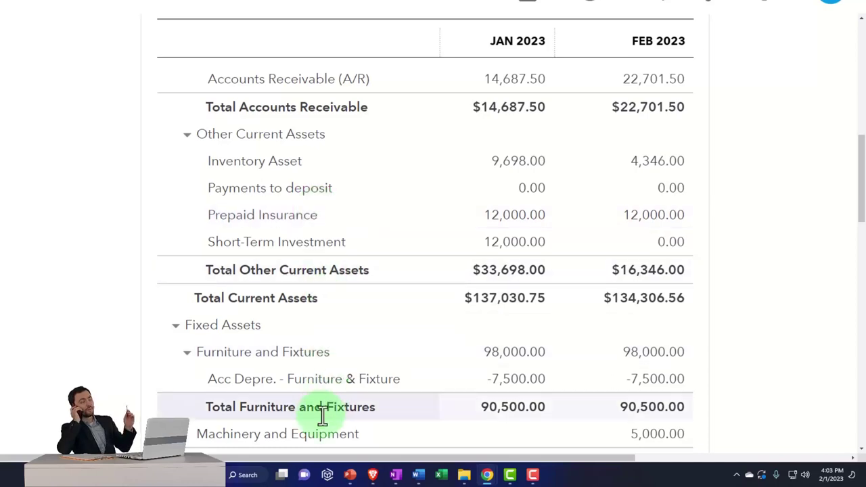
Step: Open the Calculator app, keep it on top in compact view and place it beside the Balance Sheet
left_click(242, 480)
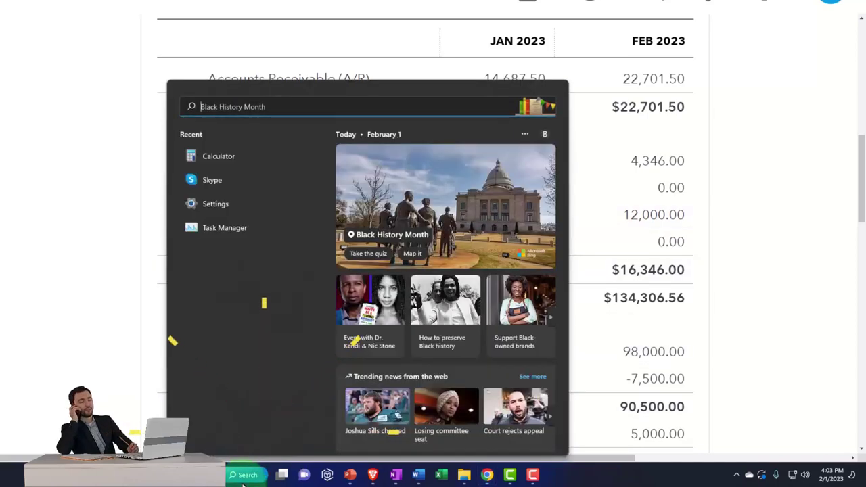
left_click(210, 156)
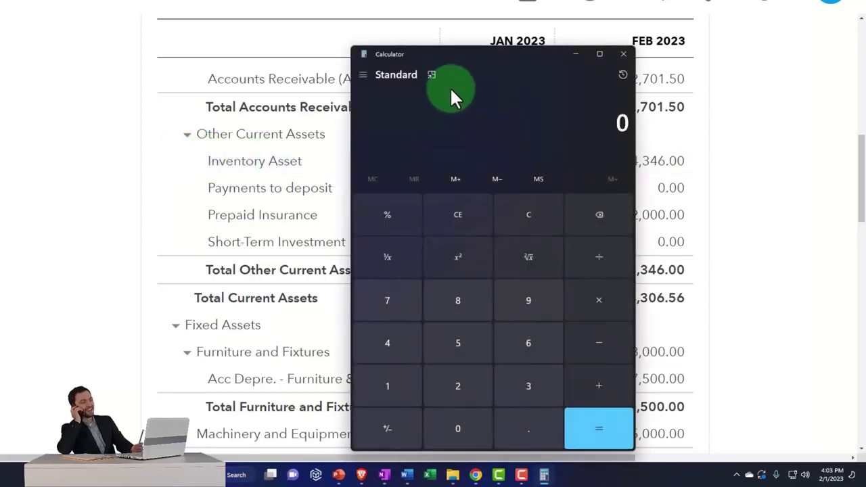
left_click(432, 74)
left_click_drag(684, 1, 37, 154)
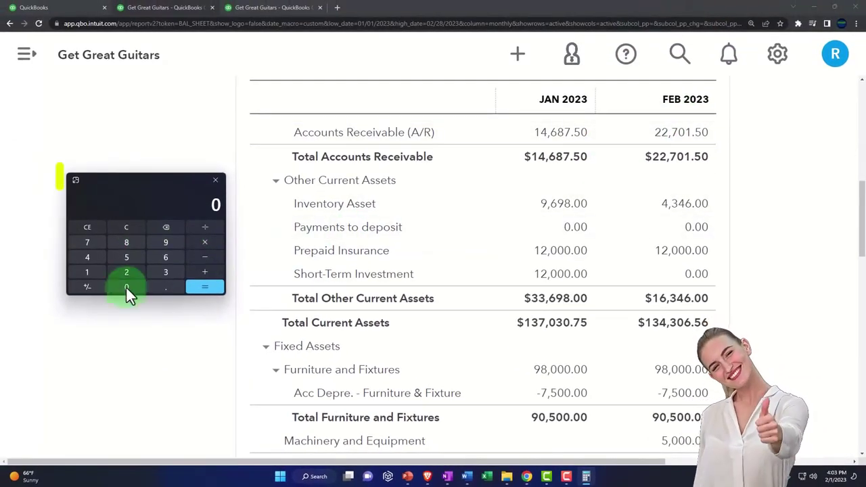
Step: Enter the 12,000 prepaid insurance amount and then 1000 in the calculator, and close it to return to the Balance Sheet
type("120000")
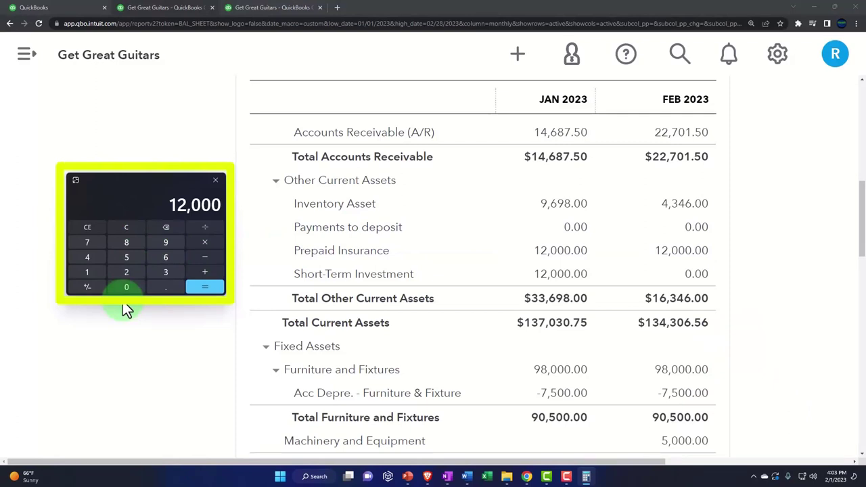
key("Escape")
type("1000")
key("alt+F4")
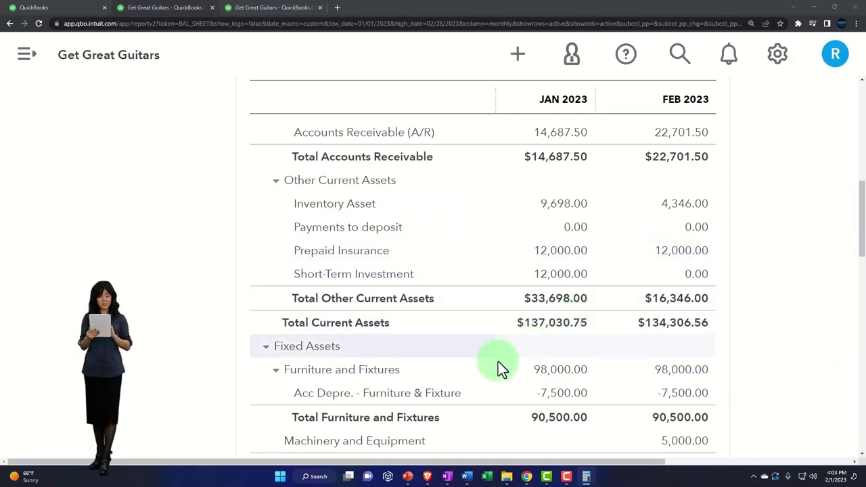
left_click(457, 397)
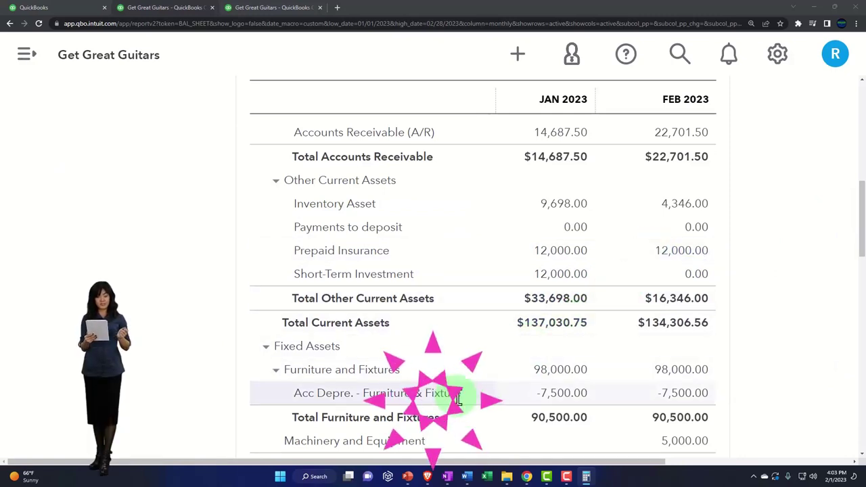
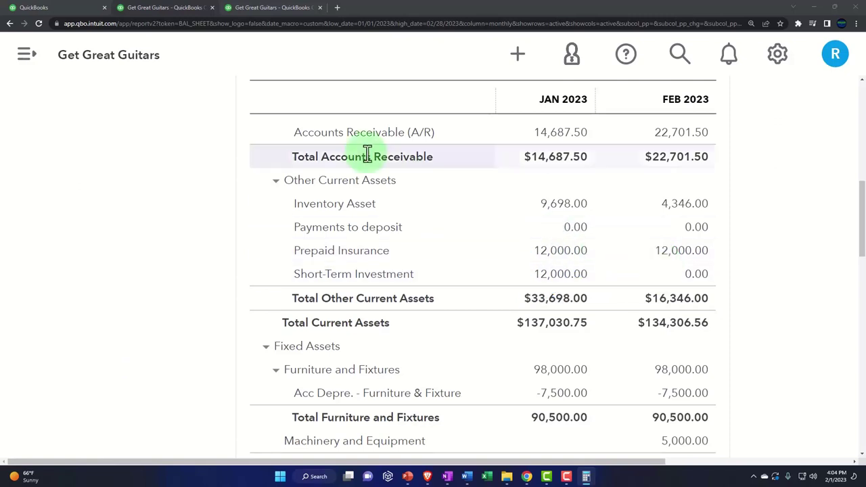
Step: Go to the Get Great Guitars dashboard and check where Journal entry appears among the new transaction types
left_click(73, 8)
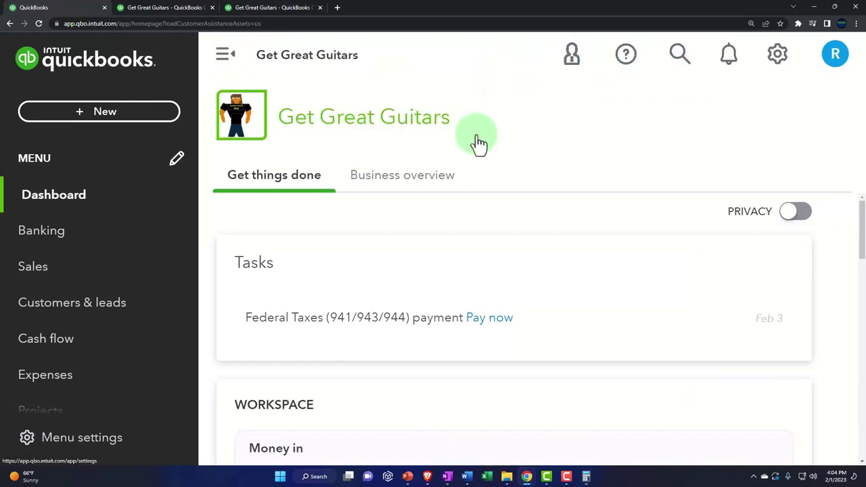
left_click(113, 112)
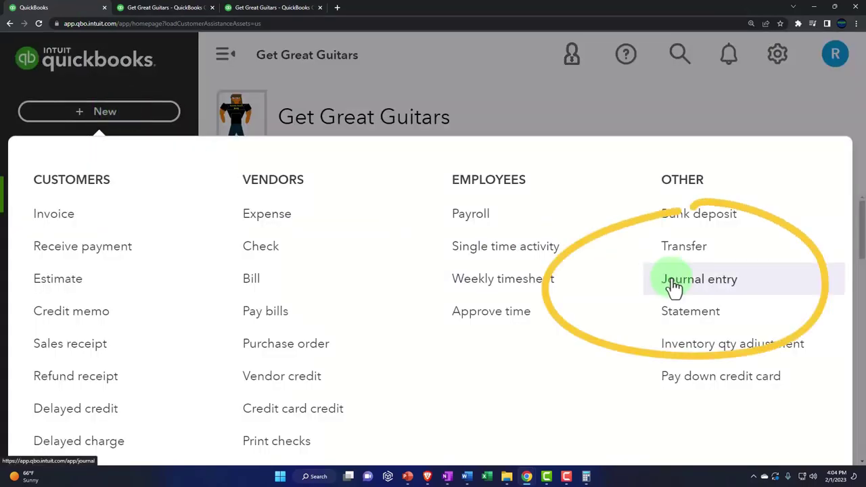
left_click(442, 70)
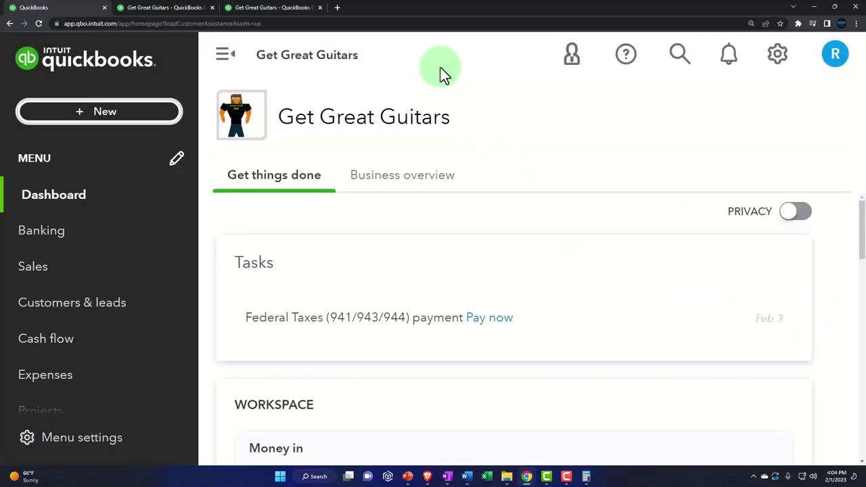
Step: Open the Chart of Accounts for Get Great Guitars from the Accounting area
key("ctrl+minus")
key("ctrl+minus")
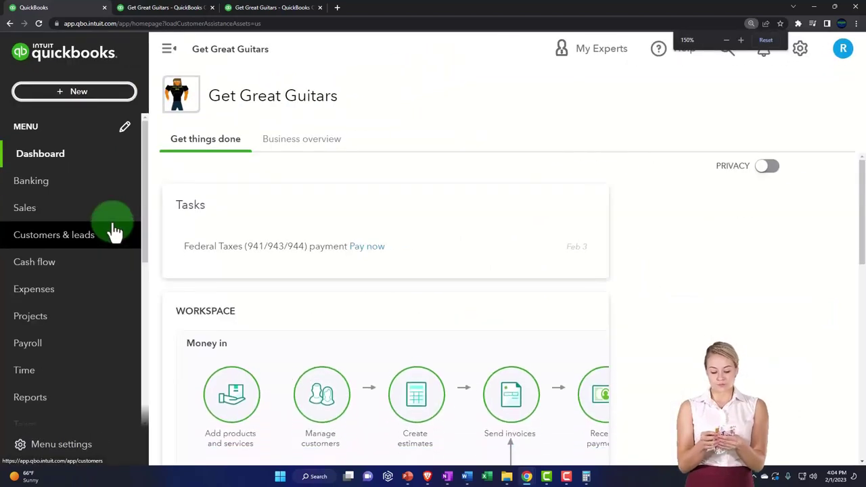
scroll(108, 255, "down", 1)
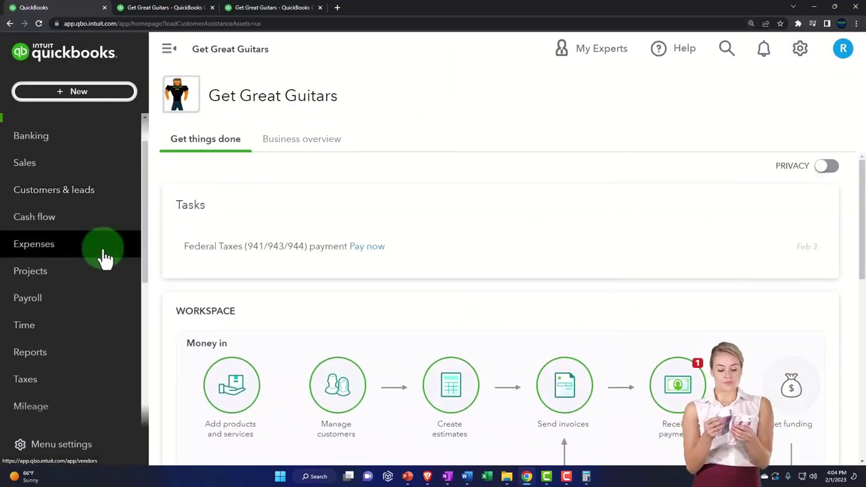
scroll(102, 260, "down", 3)
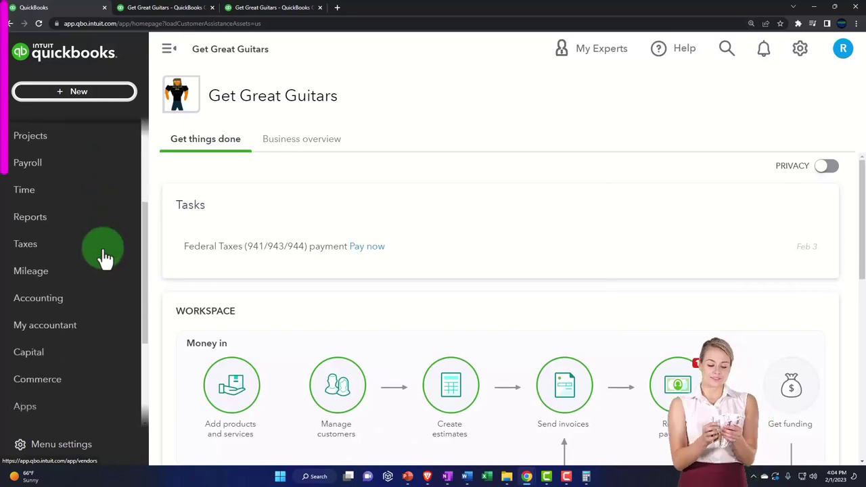
left_click(78, 300)
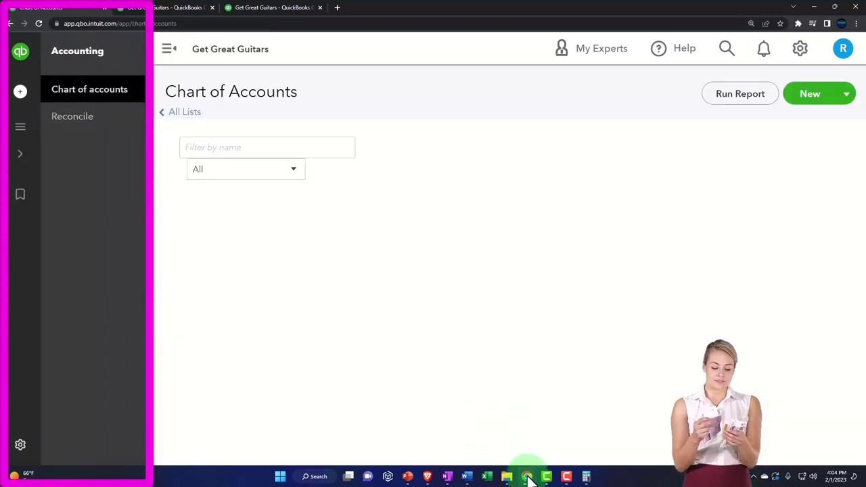
Step: Switch to the Sample Company window and locate its Chart of accounts under Bookkeeping
mouse_move(526, 475)
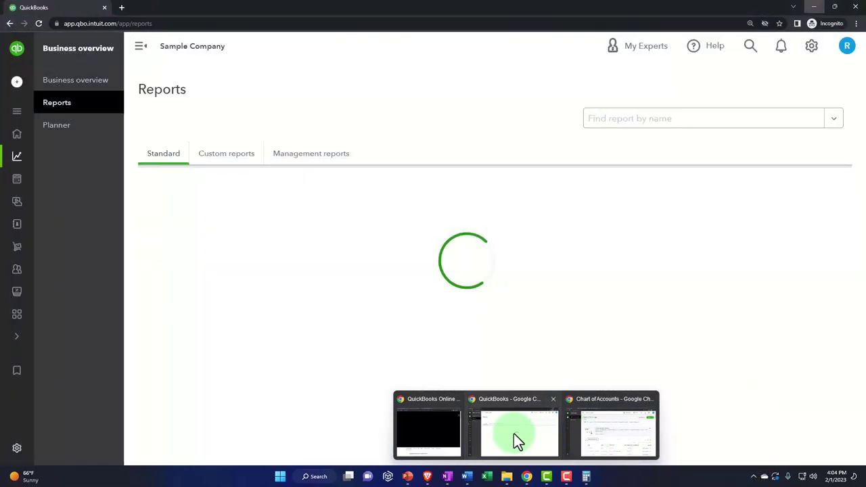
left_click(515, 435)
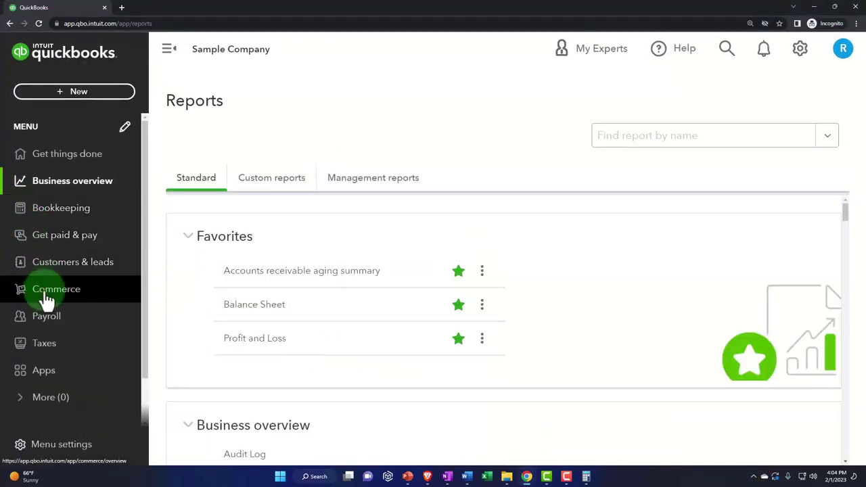
scroll(48, 315, "down", 1)
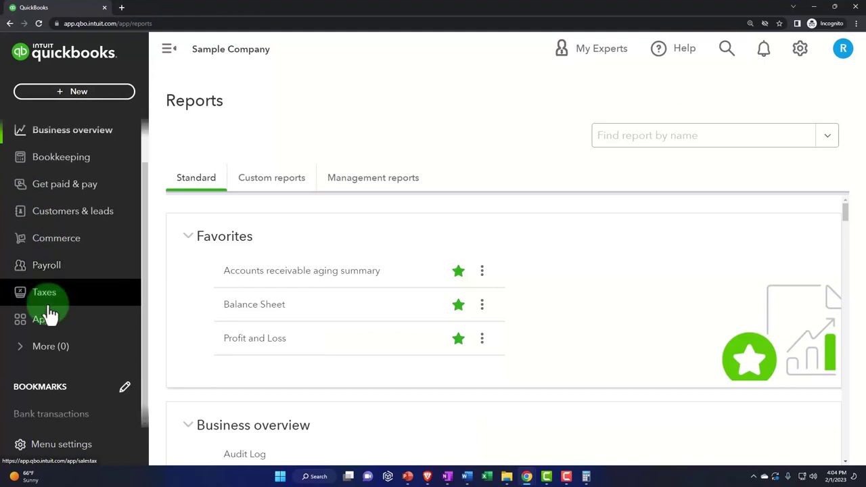
left_click(44, 172)
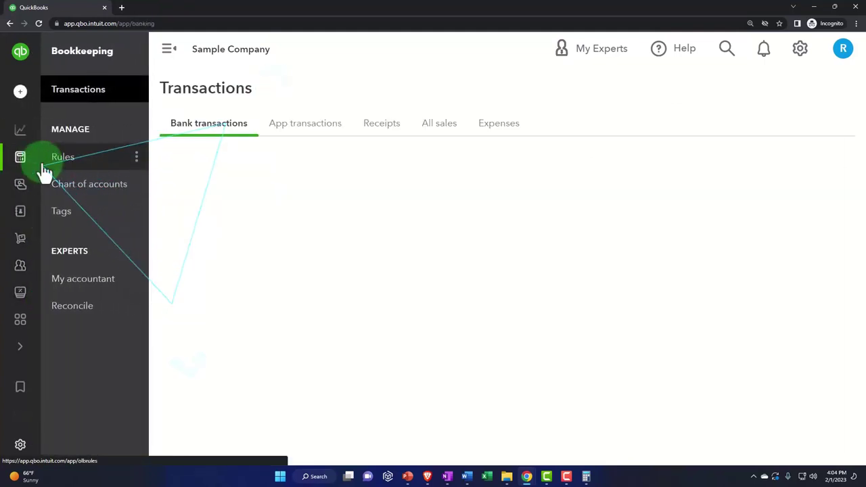
left_click(74, 193)
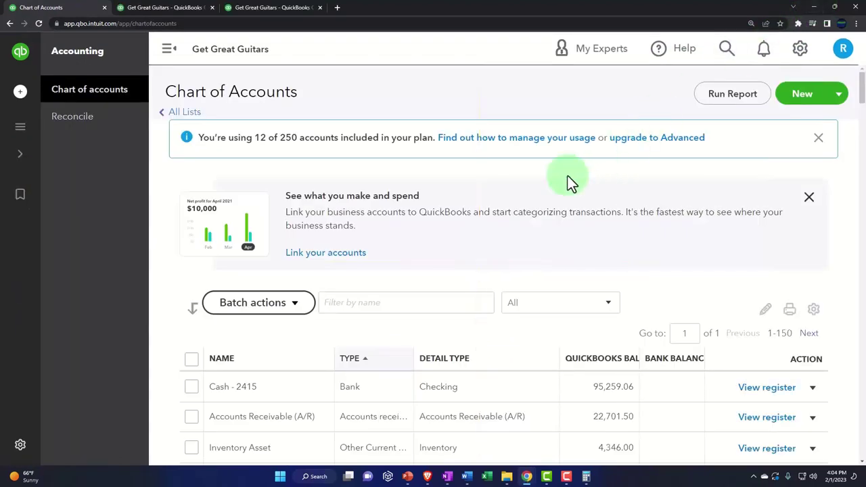
Step: In the Get Great Guitars Chart of Accounts, collapse the navigation menu and open the Prepaid Insurance register
left_click(168, 49)
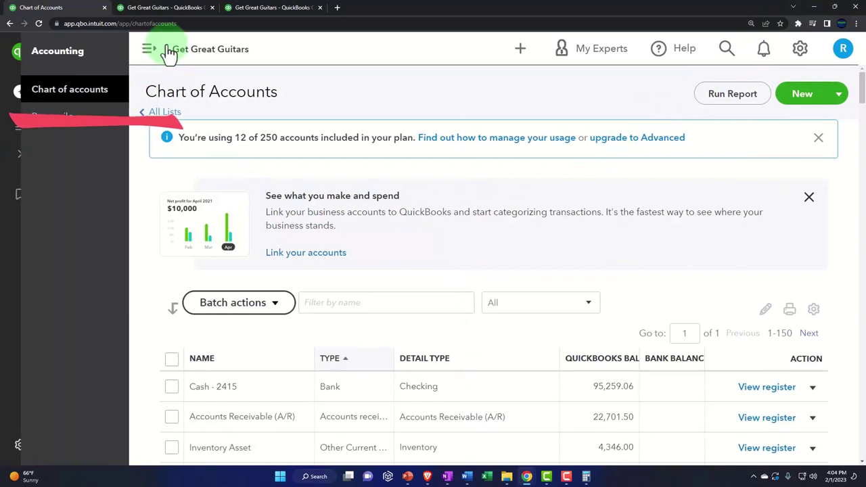
scroll(313, 293, "down", 2)
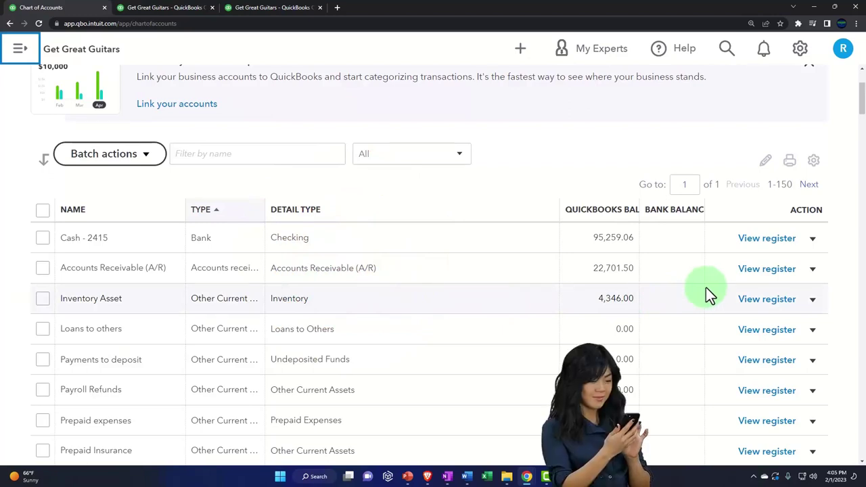
scroll(705, 286, "down", 1)
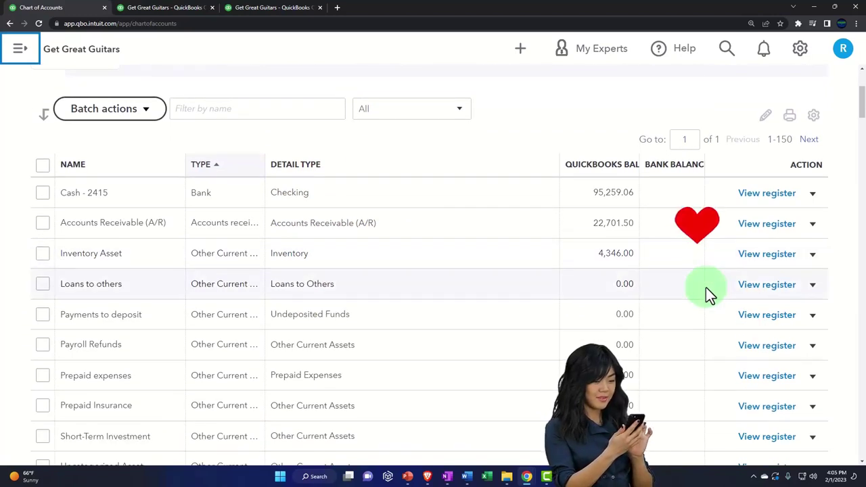
scroll(705, 287, "down", 1)
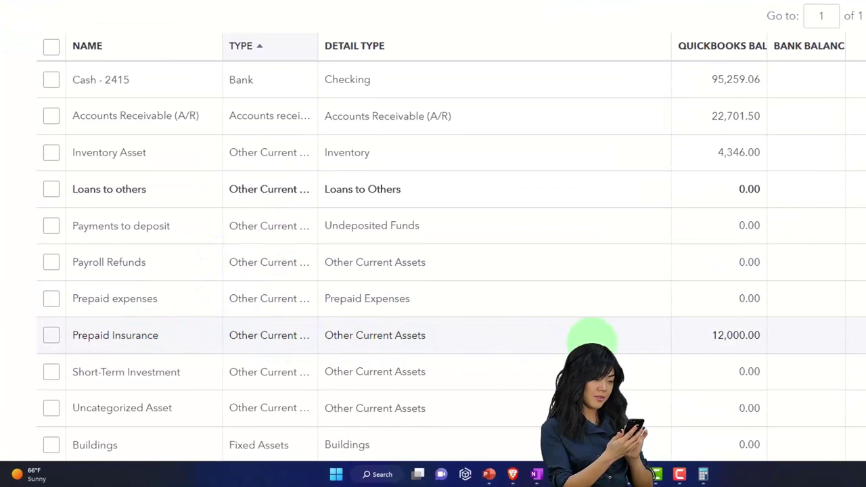
left_click(270, 335)
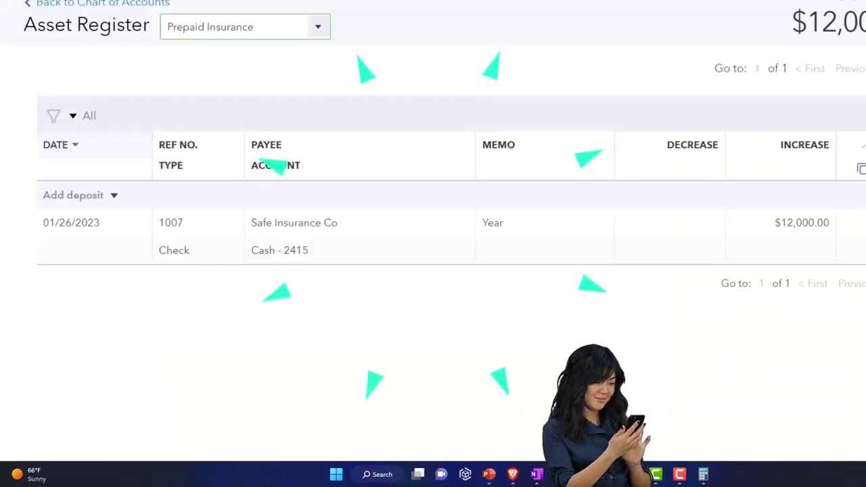
Step: Add a journal entry to the Prepaid Insurance register with the memo "ADJ Entry"
left_click(113, 196)
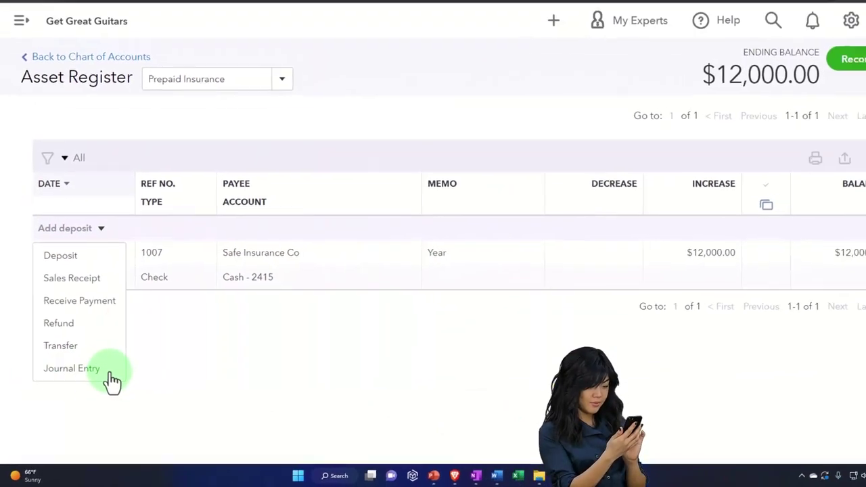
left_click(106, 369)
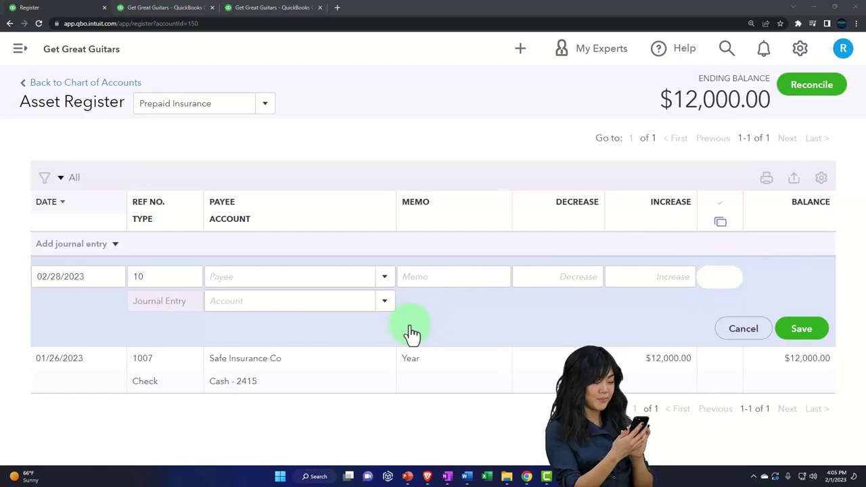
left_click(431, 277)
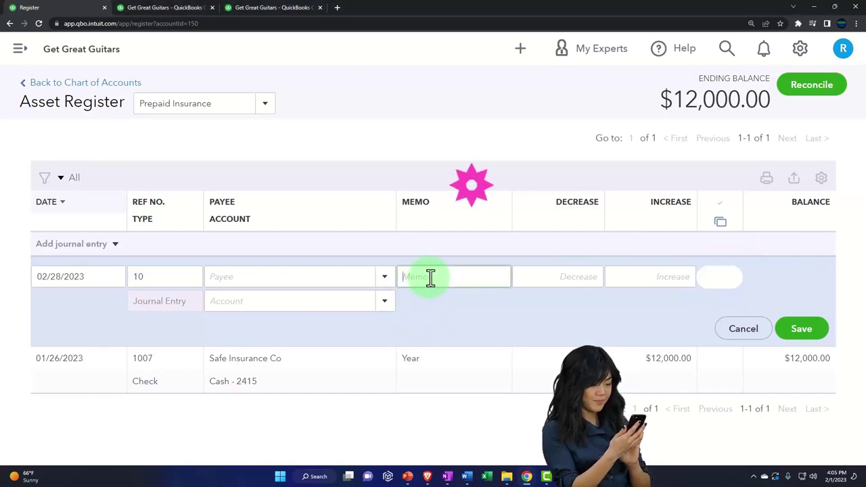
type("ADJ")
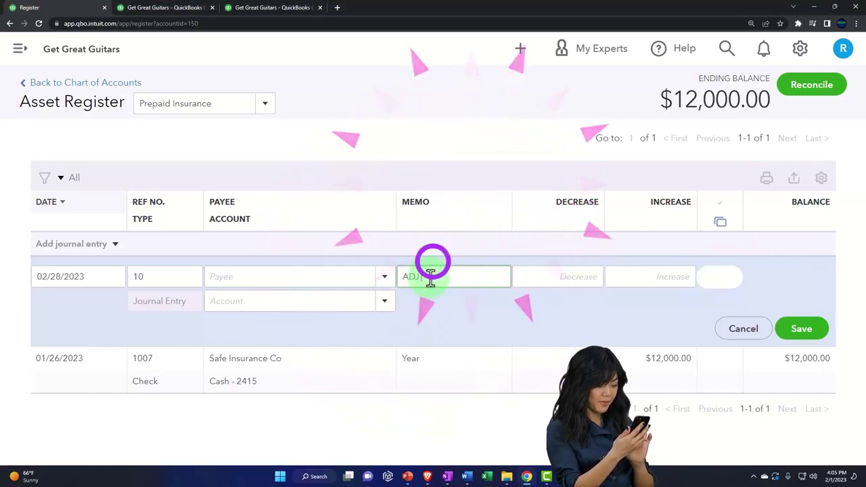
type(" Entry")
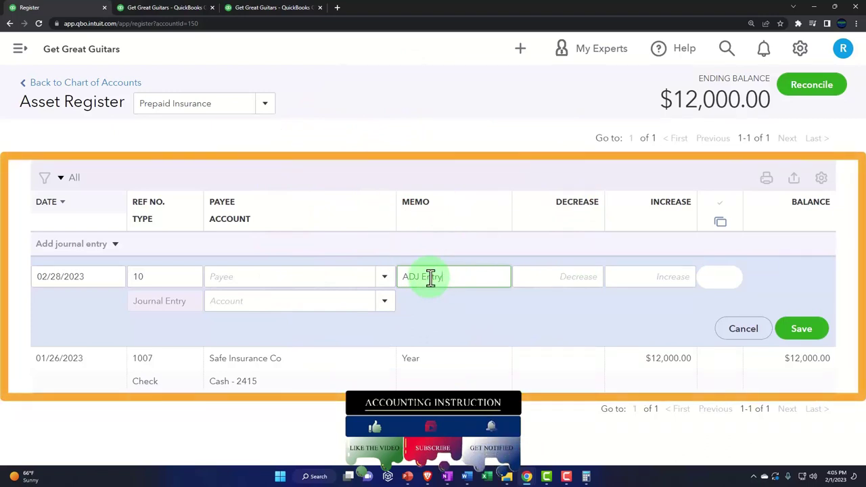
Step: Enter a decrease of 10,000 for the journal entry and choose Insurance:Liability insurance as its offsetting account
key("Tab")
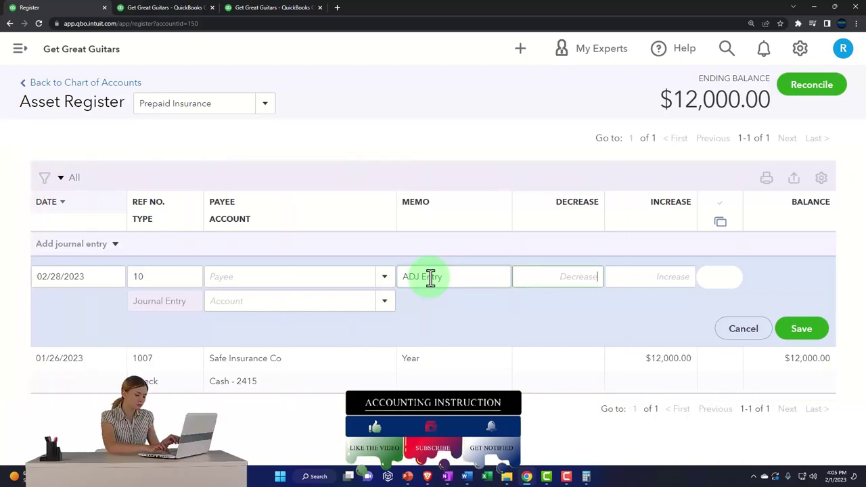
type("10000")
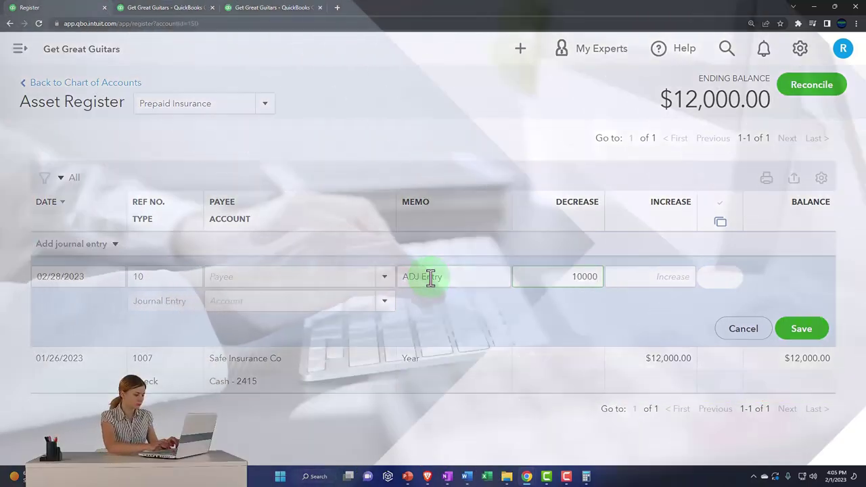
key("Tab")
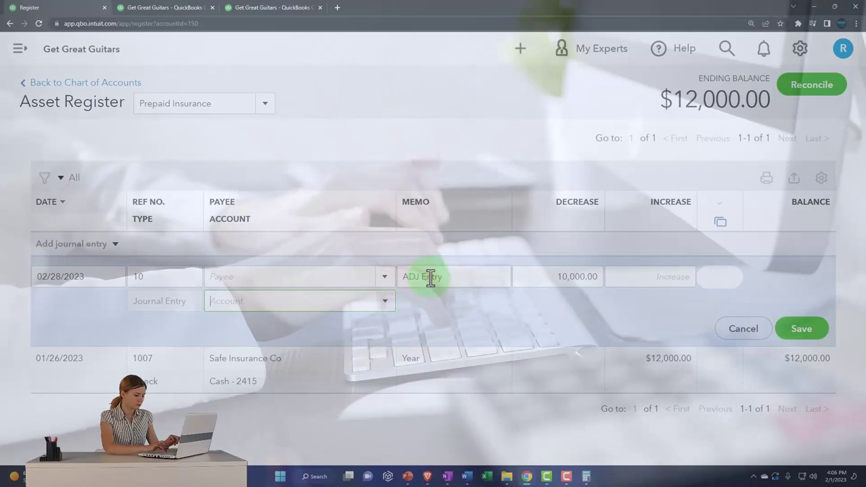
type("in")
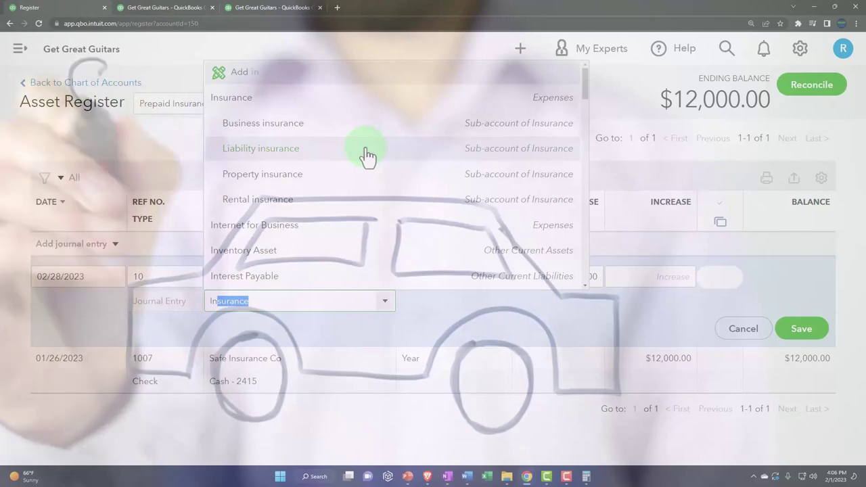
left_click(365, 155)
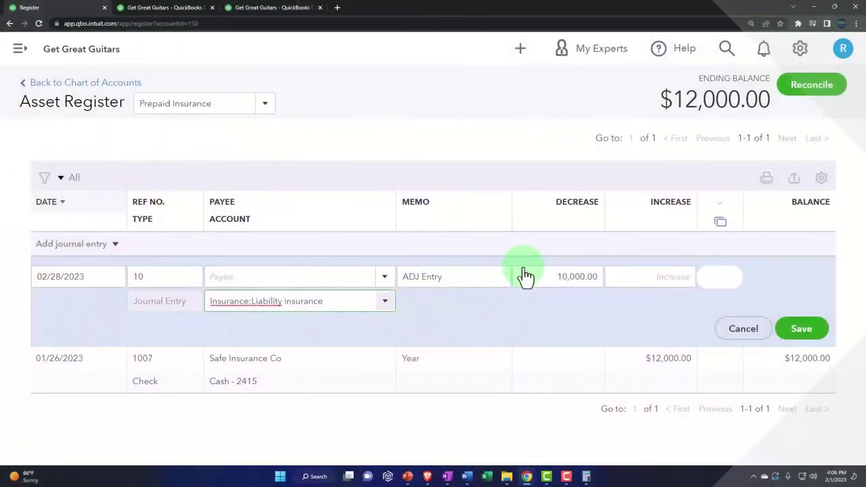
Step: Set the journal entry's decrease amount to 1,000, keeping the increase field empty, and save the entry
double_click(543, 274)
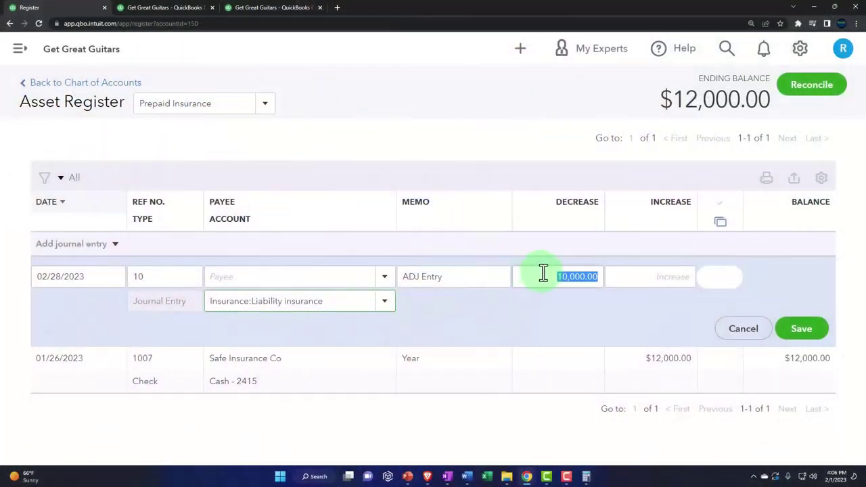
left_click_drag(575, 276, 614, 274)
type("1000")
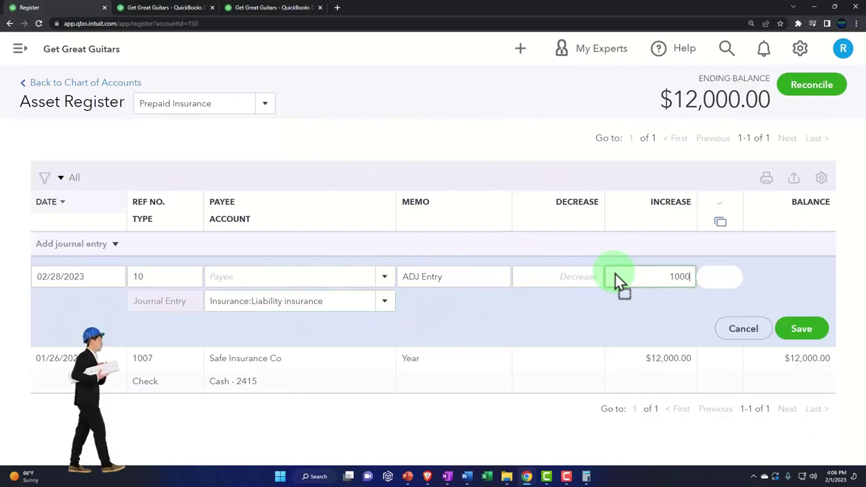
left_click_drag(647, 284, 697, 284)
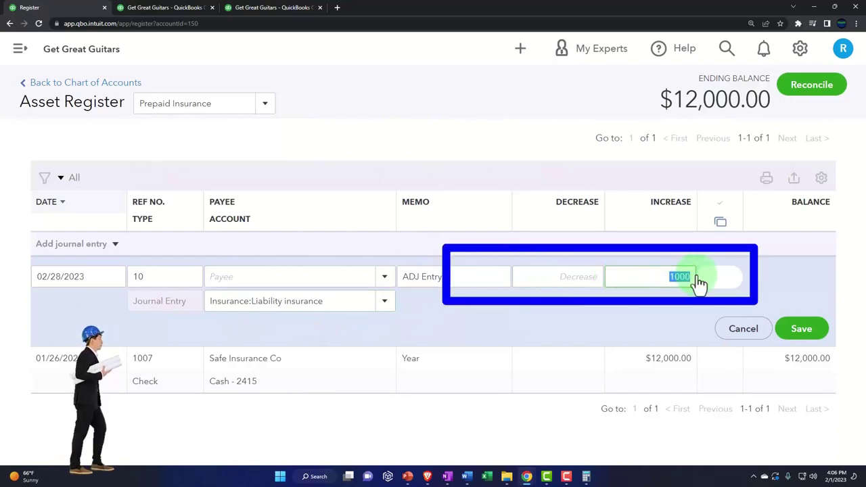
key("BackSpace")
left_click(593, 273)
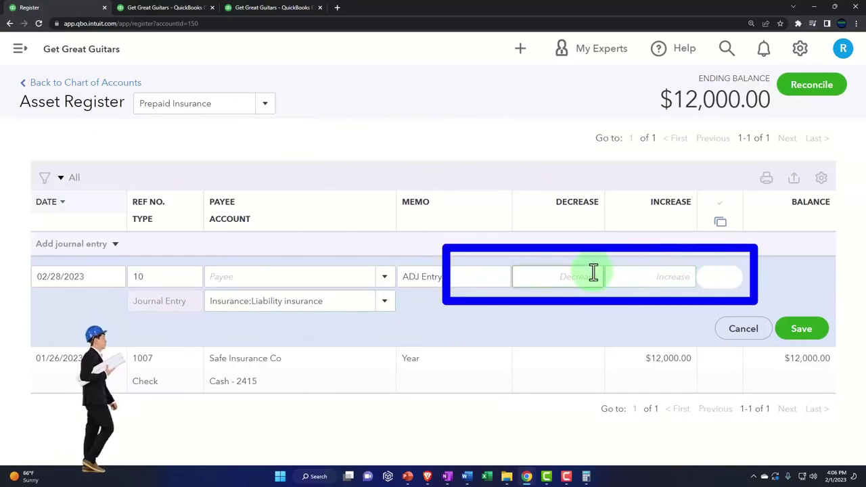
type("1000")
key("Tab")
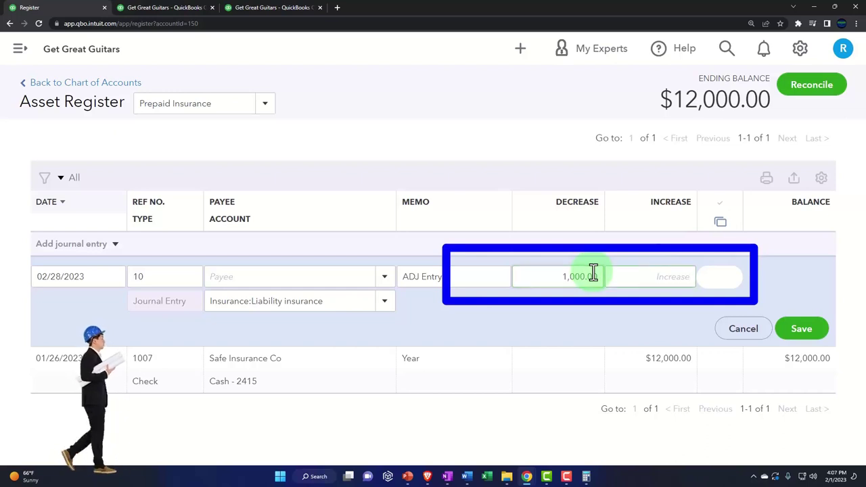
left_click(790, 339)
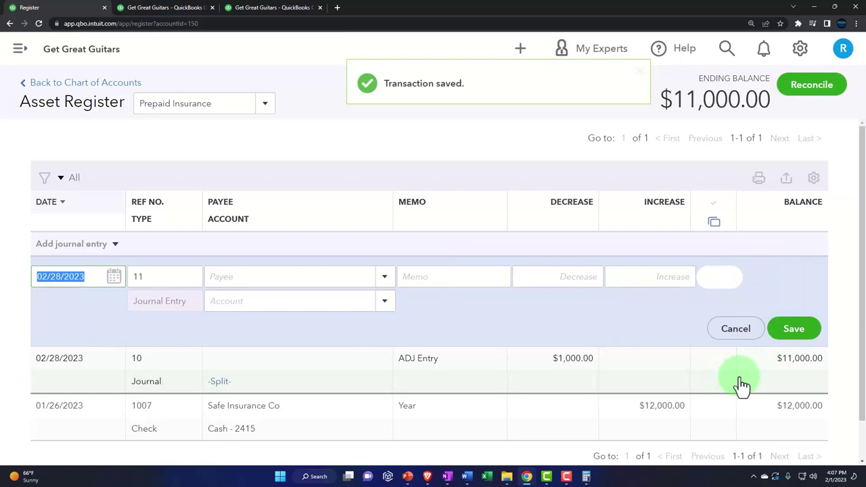
Step: Rerun the January–February 2023 Balance Sheet and open the transaction detail behind the February Prepaid Insurance amount
left_click(166, 7)
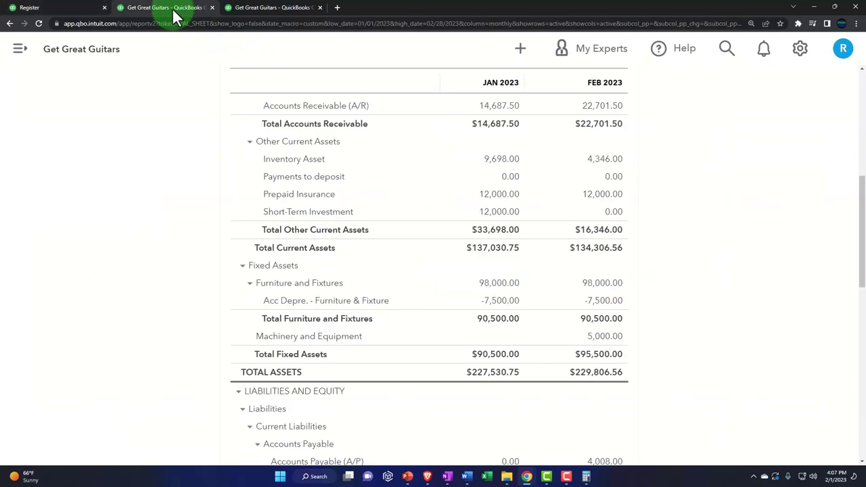
scroll(362, 250, "up", 5)
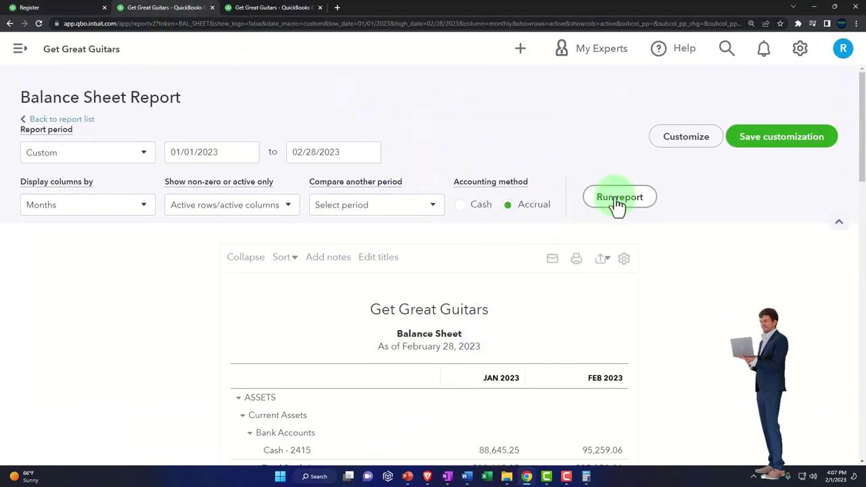
scroll(610, 280, "down", 3)
scroll(612, 283, "up", 1, "ctrl")
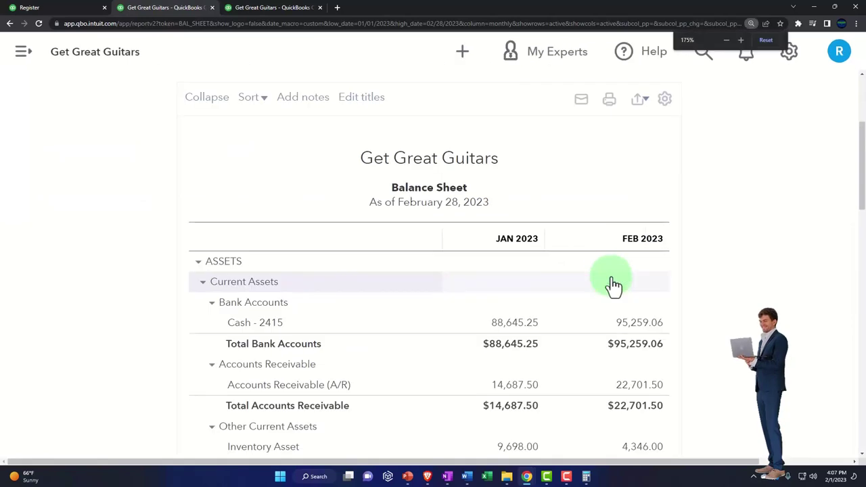
scroll(612, 281, "down", 5)
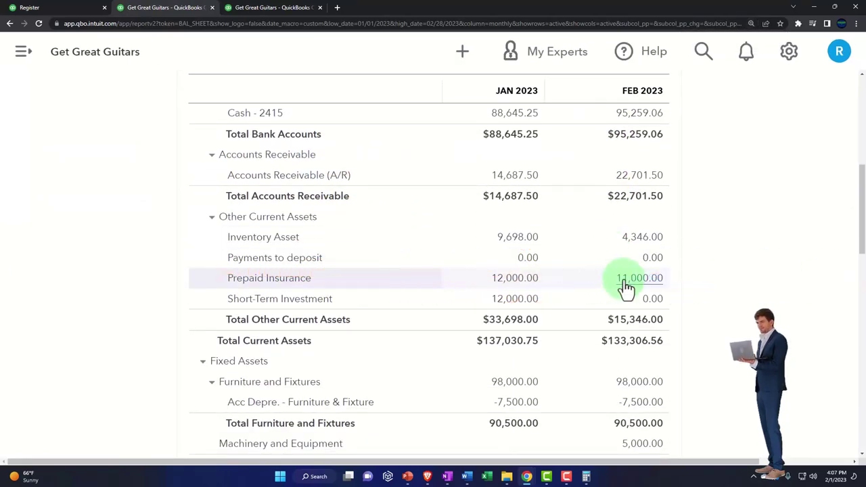
left_click(626, 282)
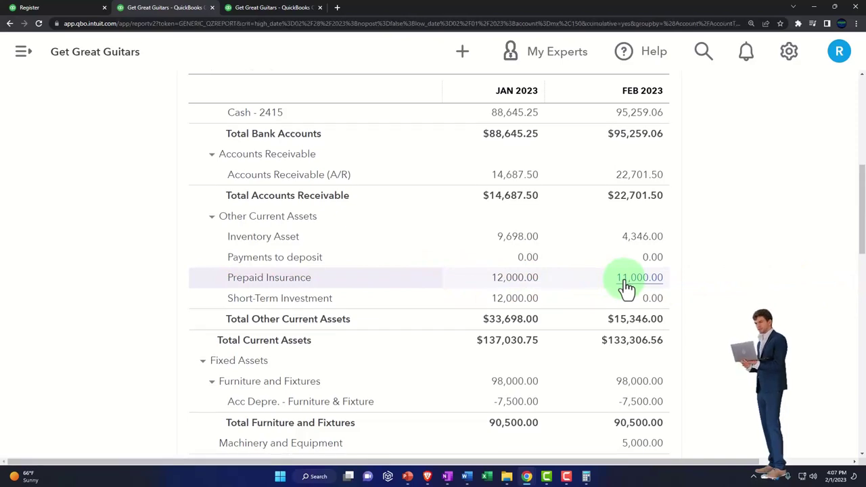
key("ctrl+minus")
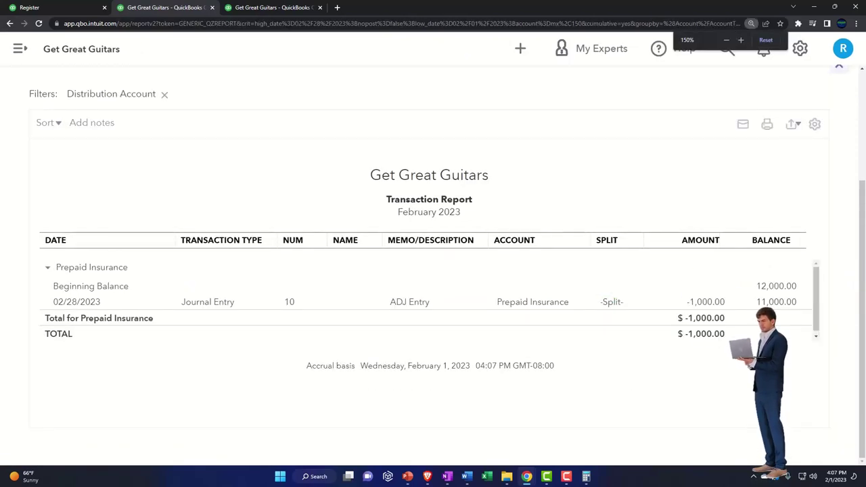
Step: Calculate the remaining prepaid insurance in the calculator, starting from the 12,000 beginning balance, and close the calculator
left_click(586, 476)
left_click_drag(668, 141, 356, 140)
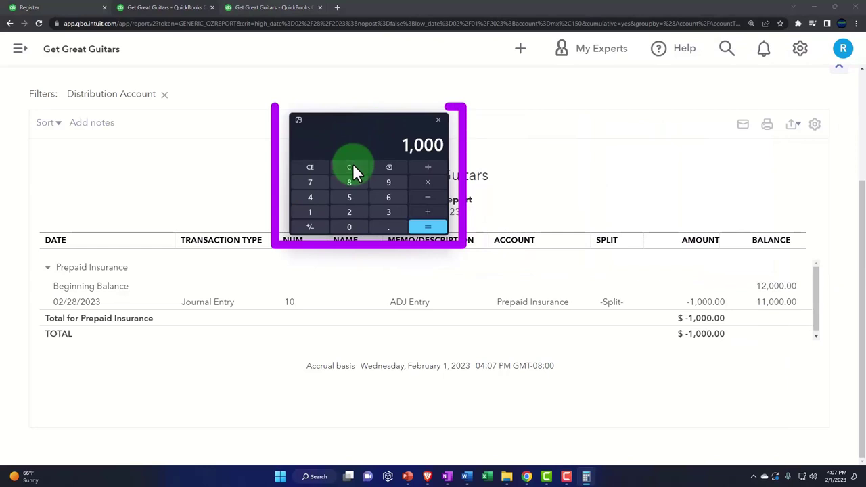
left_click(353, 163)
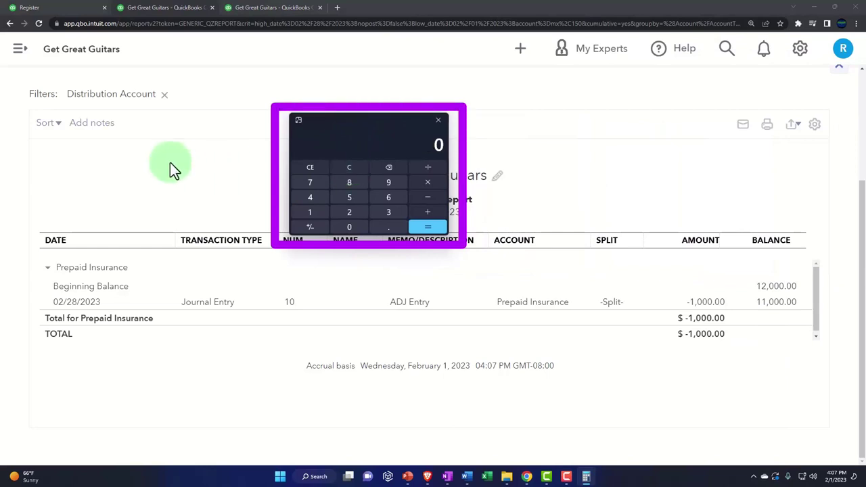
type("12")
key("Return")
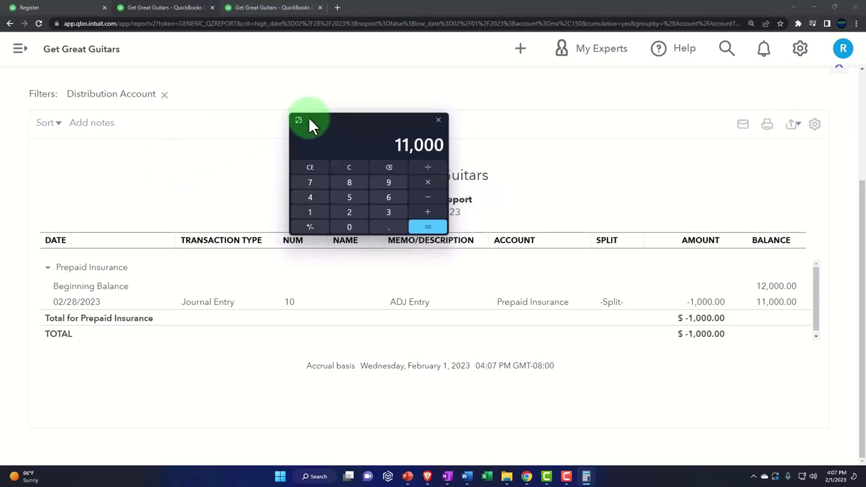
left_click(437, 120)
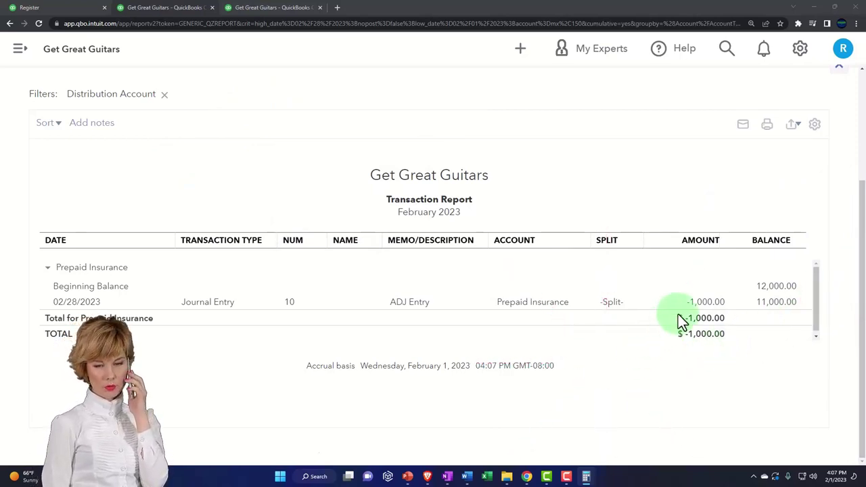
Step: Open the 02/28/2023 journal entry from the report, add the description "ADJ Entry" to the Liability insurance line, and save and close it
left_click(697, 308)
left_click(697, 308)
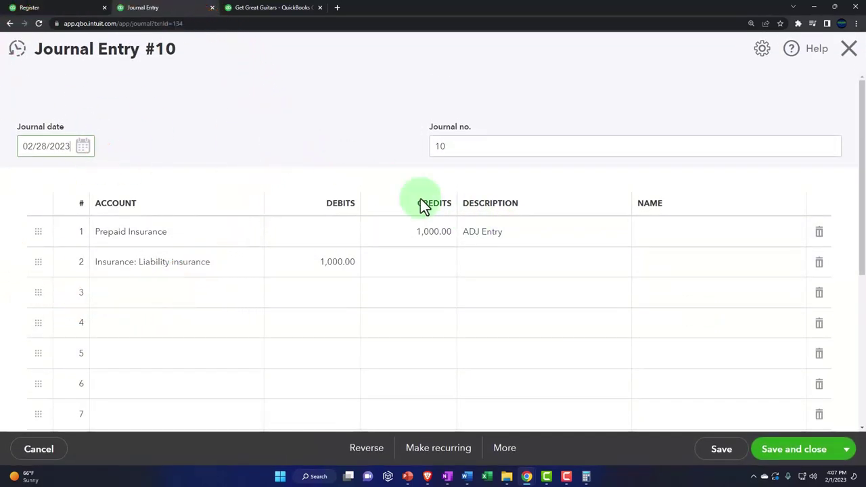
left_click(524, 231)
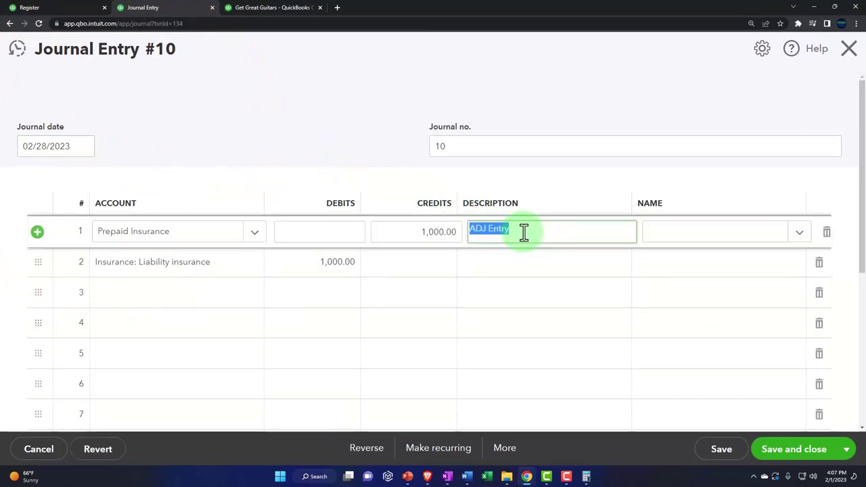
left_click(504, 273)
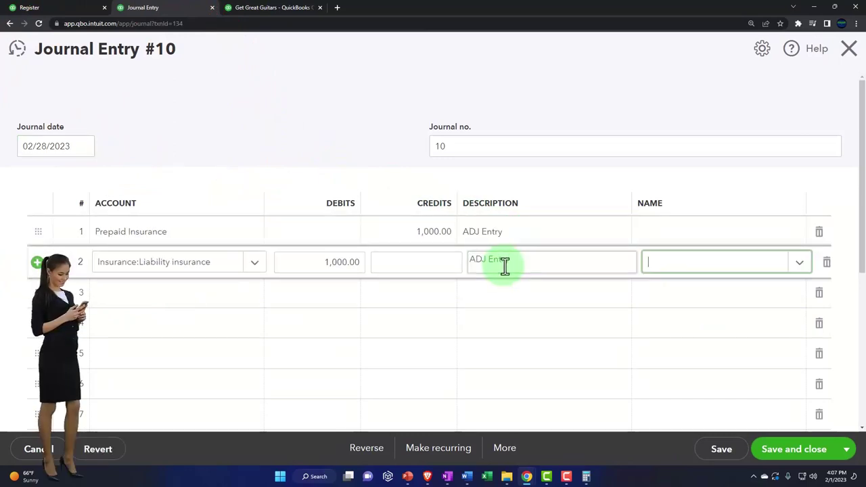
left_click(509, 280)
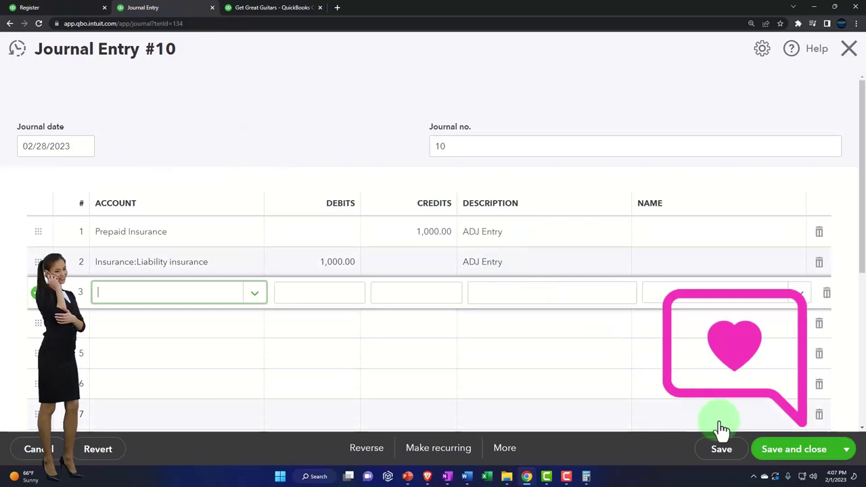
left_click(800, 454)
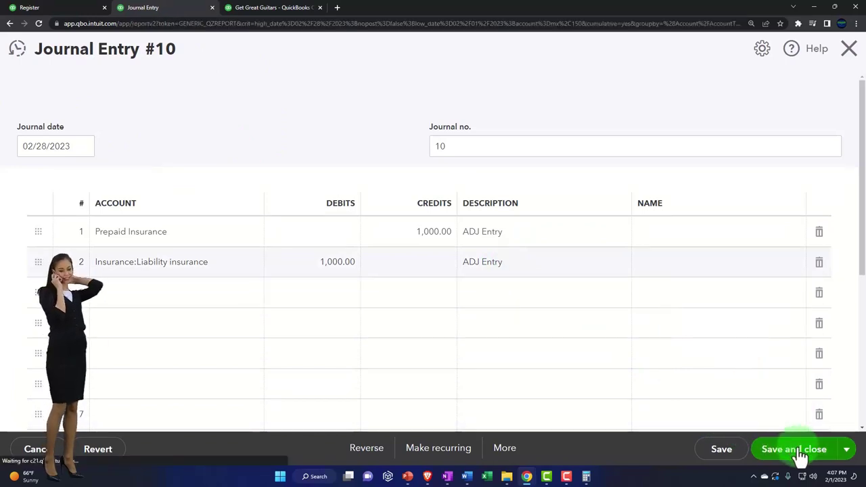
Step: Return from the Prepaid Insurance transaction detail to the monthly Balance Sheet report
scroll(322, 288, "up", 2)
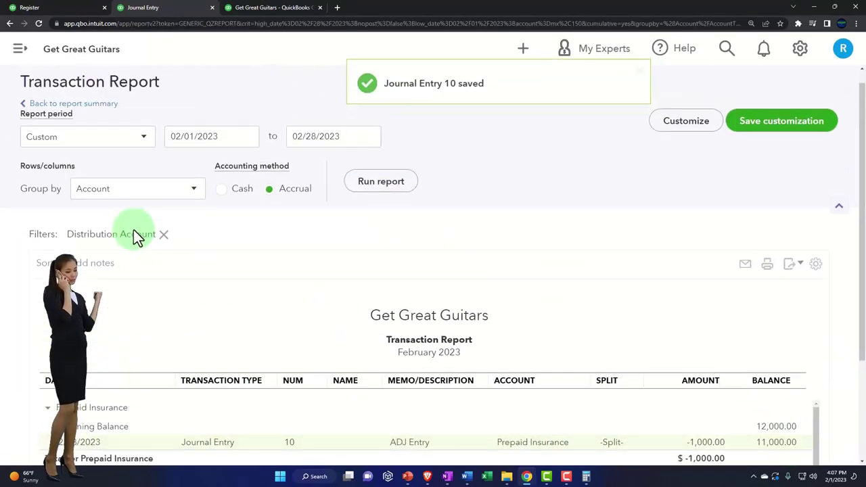
left_click(94, 122)
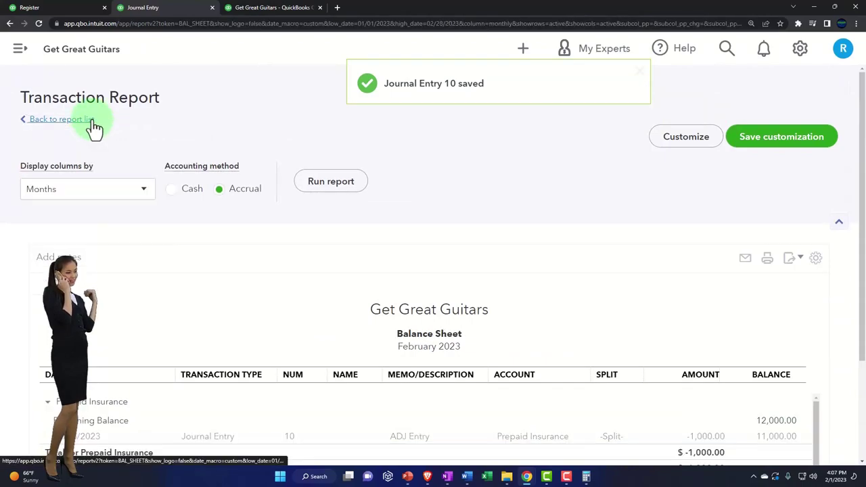
scroll(150, 95, "down", 5)
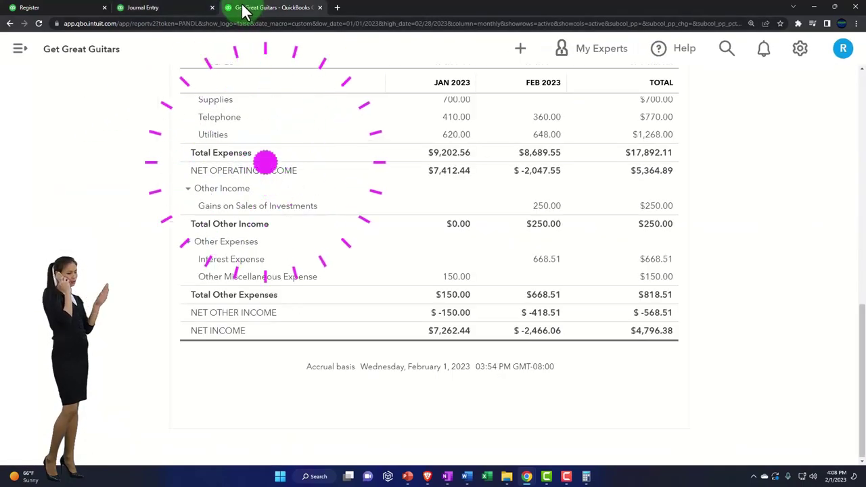
Step: Rerun the January–February 2023 Profit and Loss and examine the February Liability insurance expense and net income
scroll(336, 232, "up", 10)
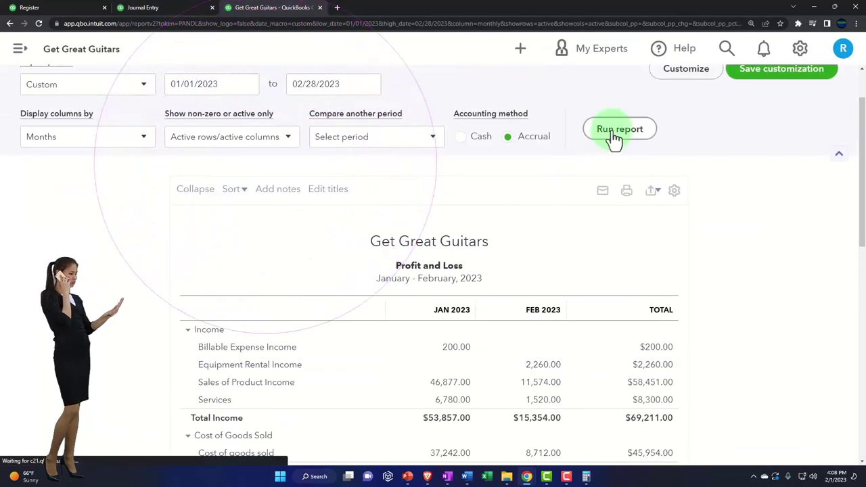
scroll(625, 216, "down", 2)
scroll(625, 216, "up", 1)
scroll(624, 216, "down", 5)
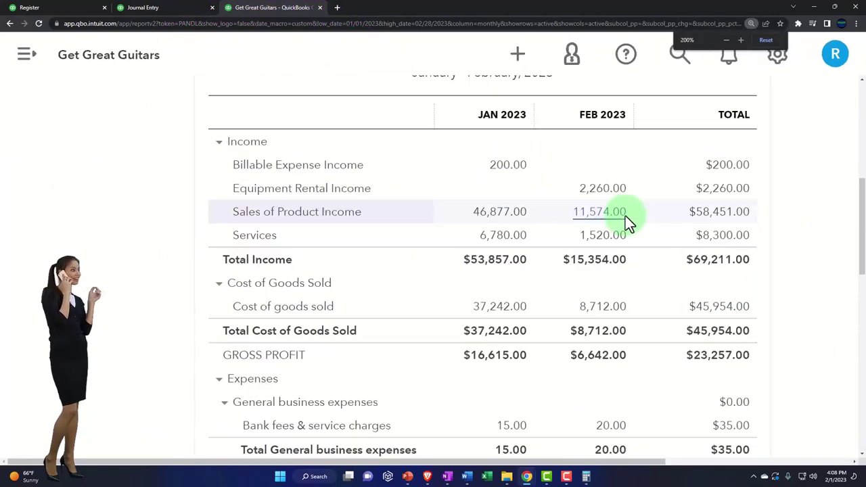
scroll(625, 216, "up", 1)
scroll(625, 215, "down", 2)
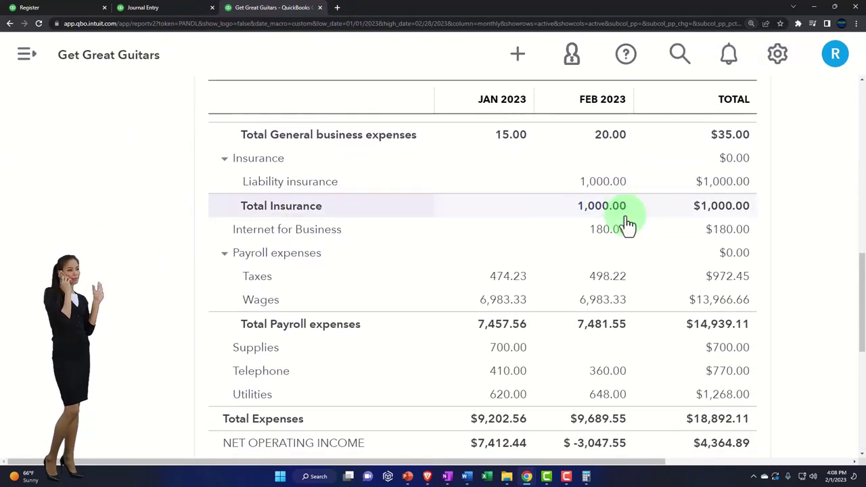
left_click(625, 216)
scroll(625, 218, "down", 3)
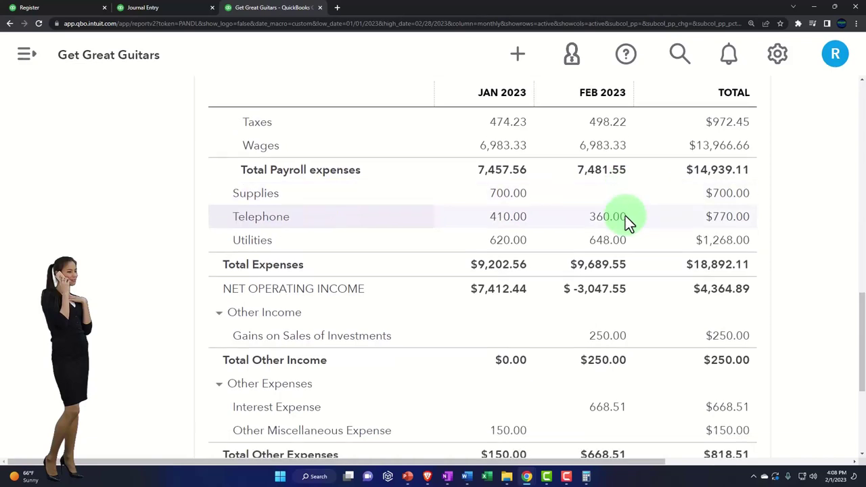
scroll(625, 218, "up", 2)
scroll(627, 221, "up", 2)
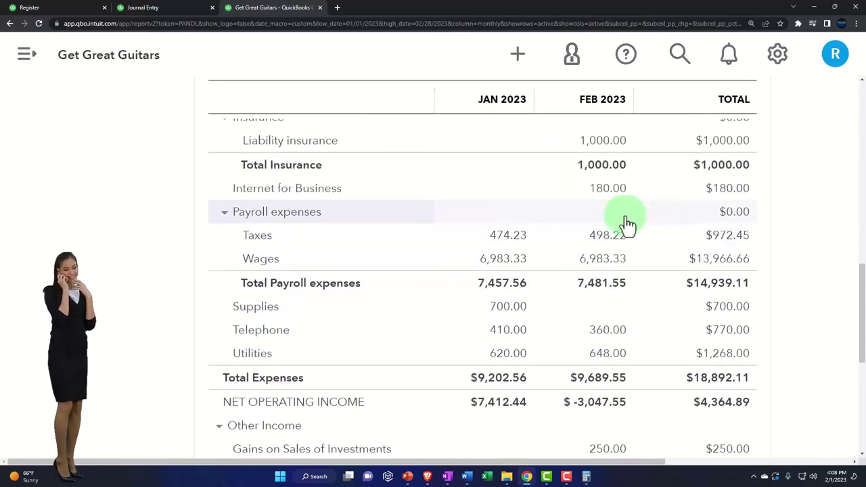
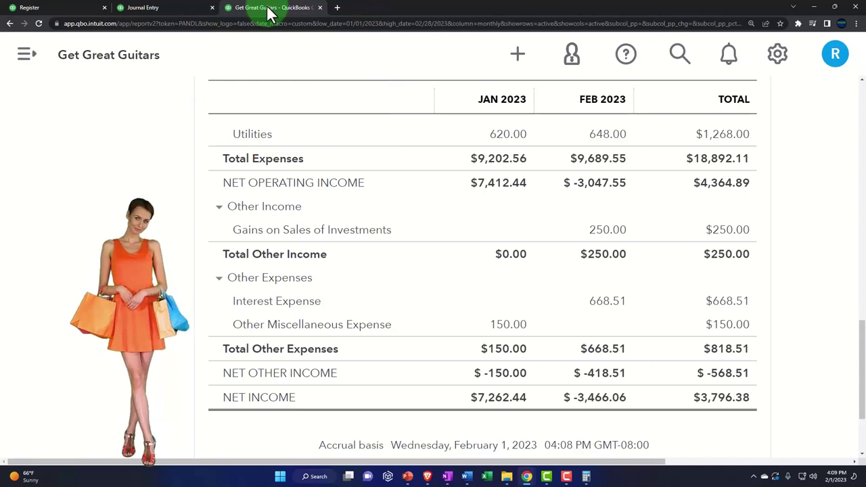
Step: Duplicate the Profit and Loss browser tab and open the reports list in the copy with the navigation collapsed
right_click(268, 8)
left_click(299, 72)
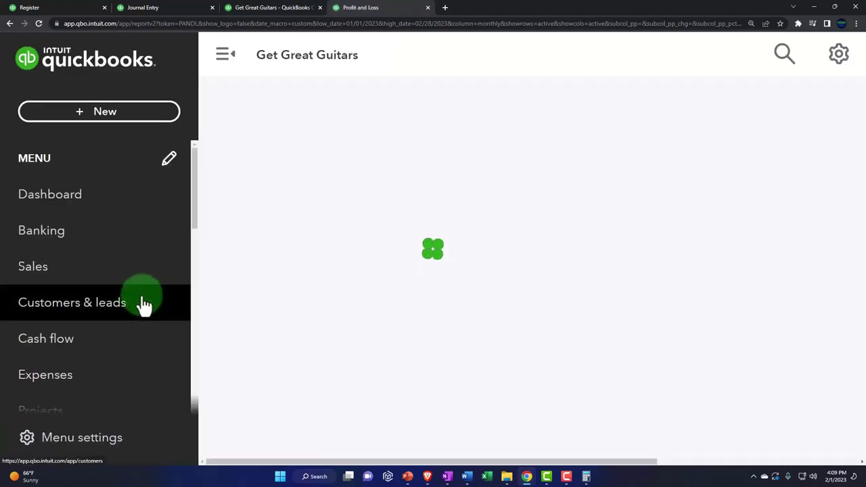
scroll(144, 304, "down", 1)
key("ctrl+minus")
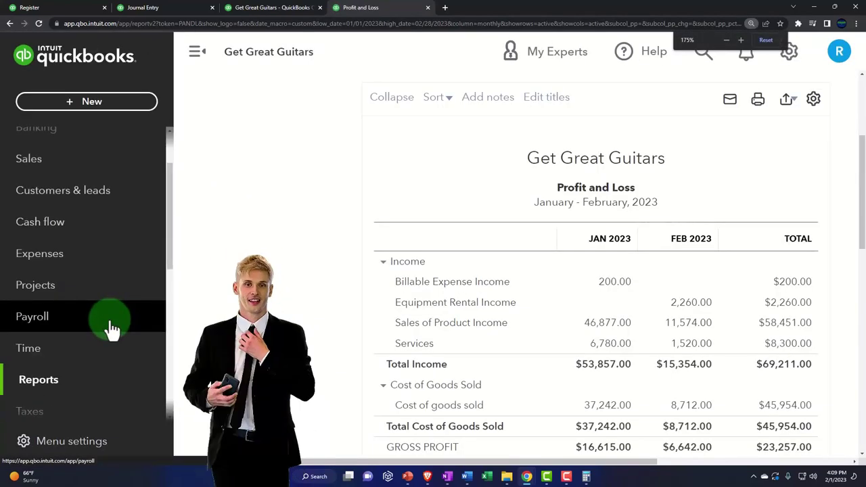
left_click(71, 384)
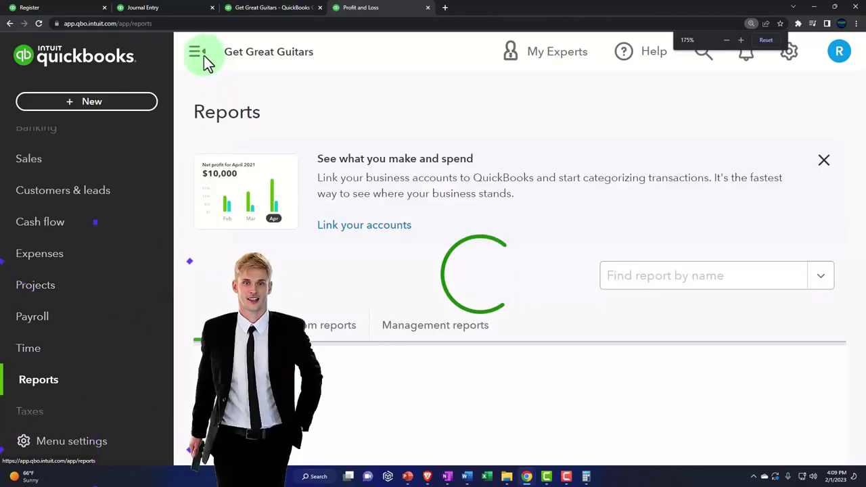
left_click(198, 53)
key("ctrl+minus")
key("ctrl+minus")
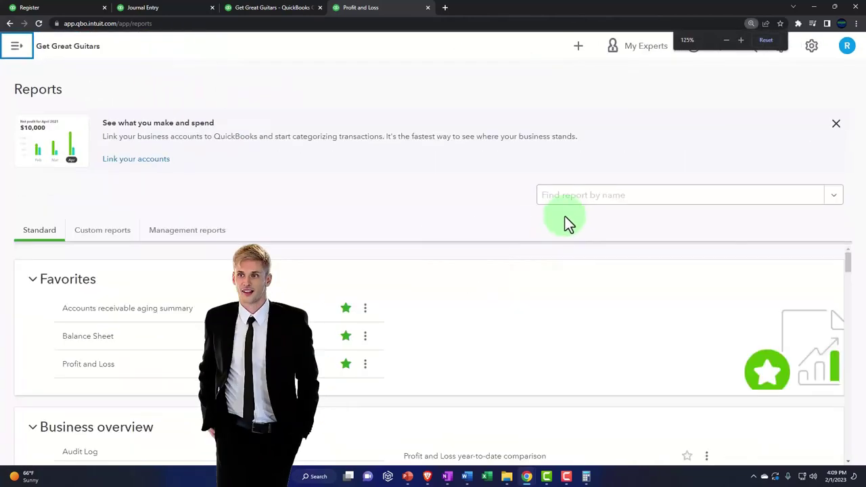
Step: Find the Journal report by name and open it
left_click(567, 200)
type("journal")
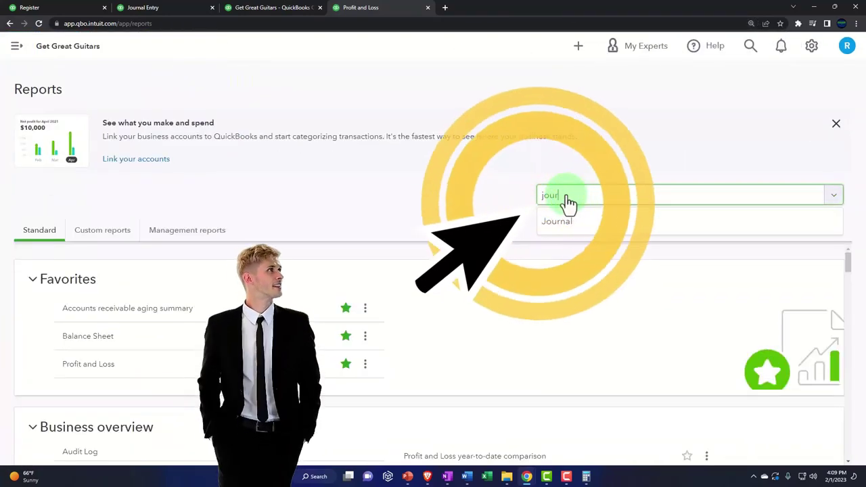
key("Return")
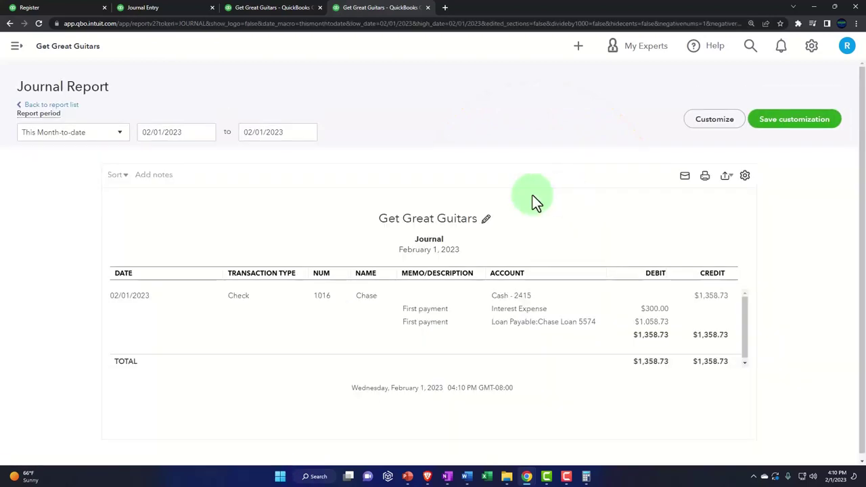
Step: Set the Journal report period to 02/28/2023 through 02/28/2023 and refresh the report
left_click(190, 134)
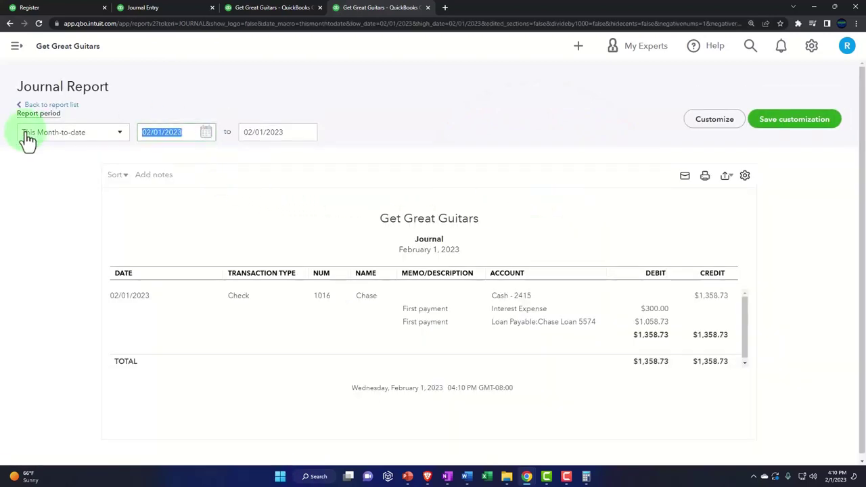
type("02/28")
key("Tab")
type("022")
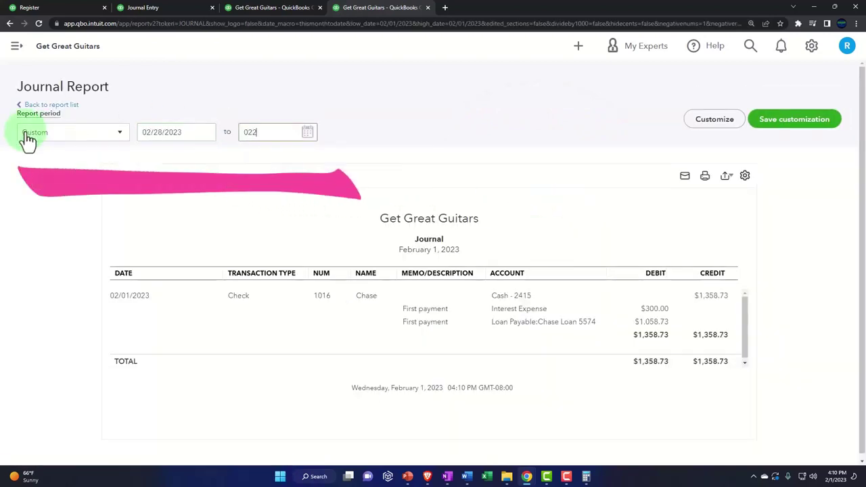
type("823")
key("Return")
scroll(314, 139, "down", 2)
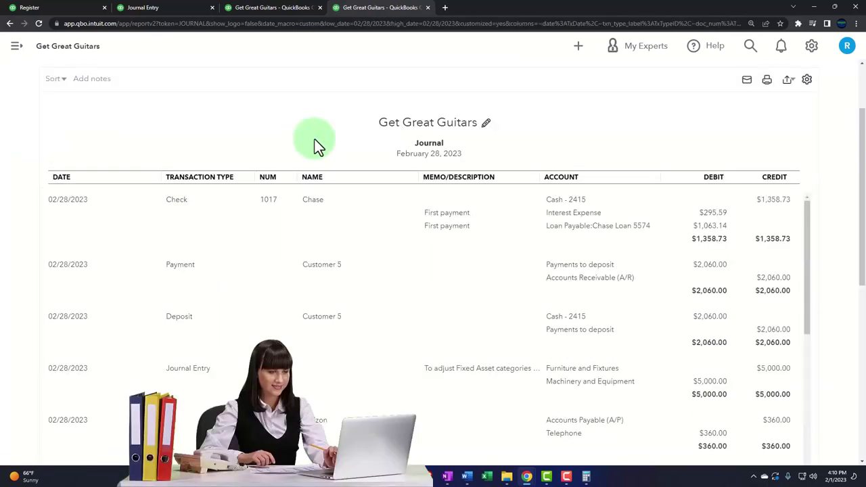
scroll(169, 328, "up", 2)
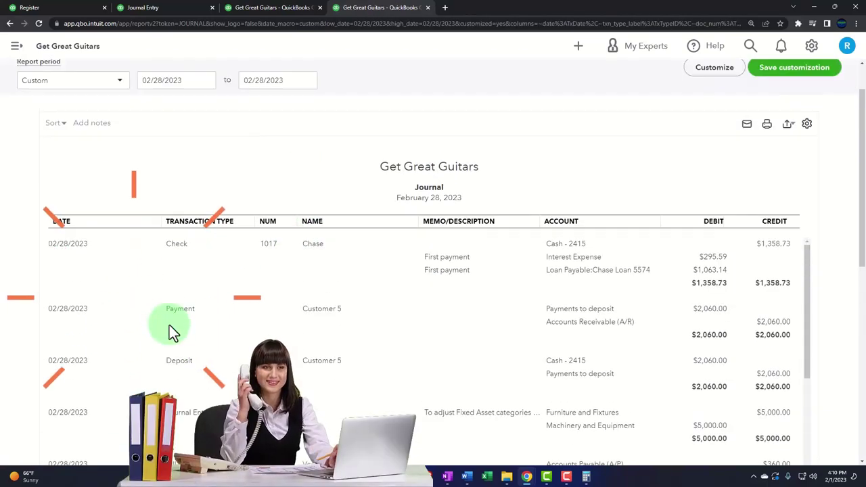
Step: Filter the Journal report to the Journal Entry transaction type, run it, and review the adjusting entries listed
left_click(691, 127)
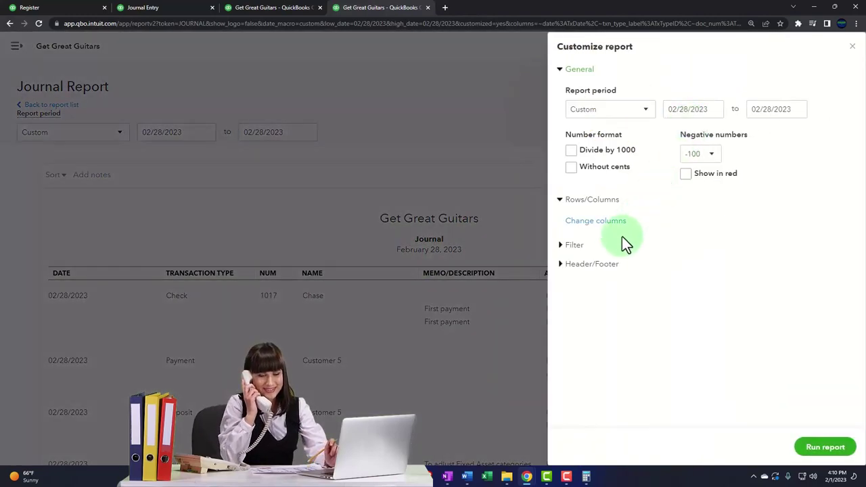
left_click(563, 247)
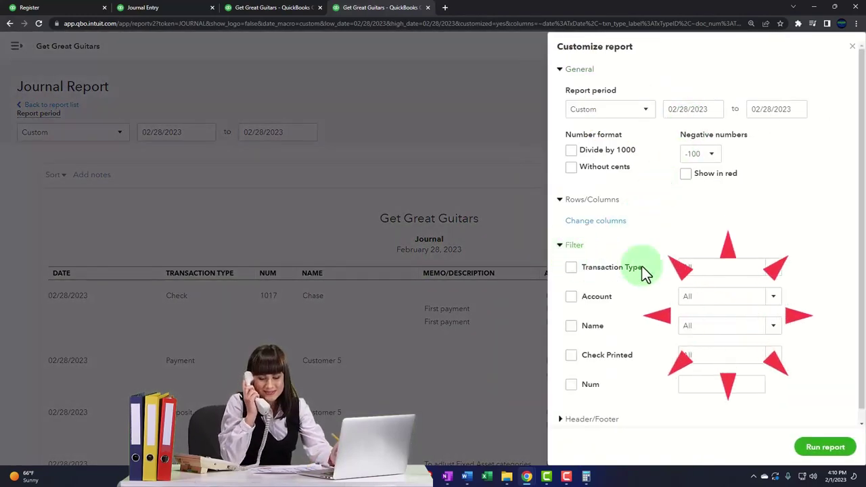
left_click(773, 271)
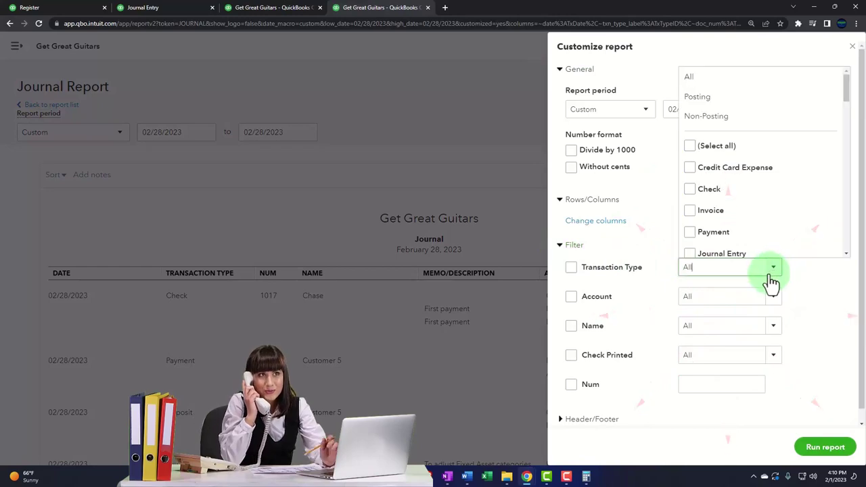
left_click(737, 251)
left_click(827, 449)
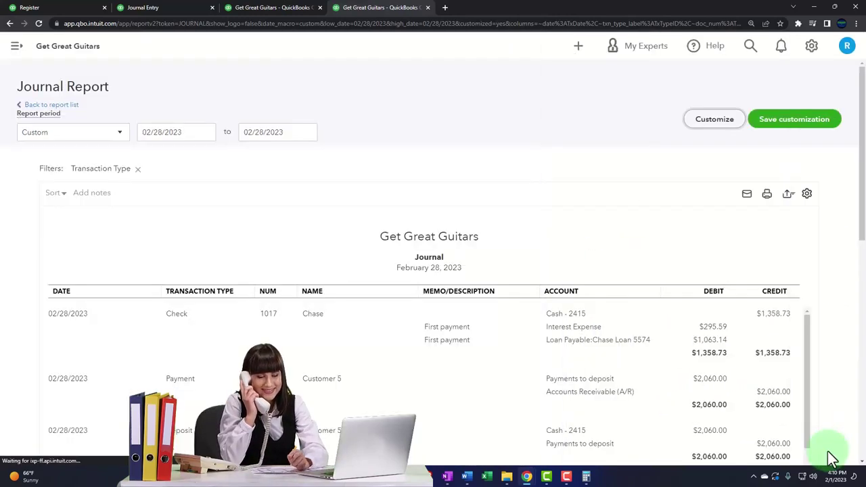
scroll(567, 394, "down", 2)
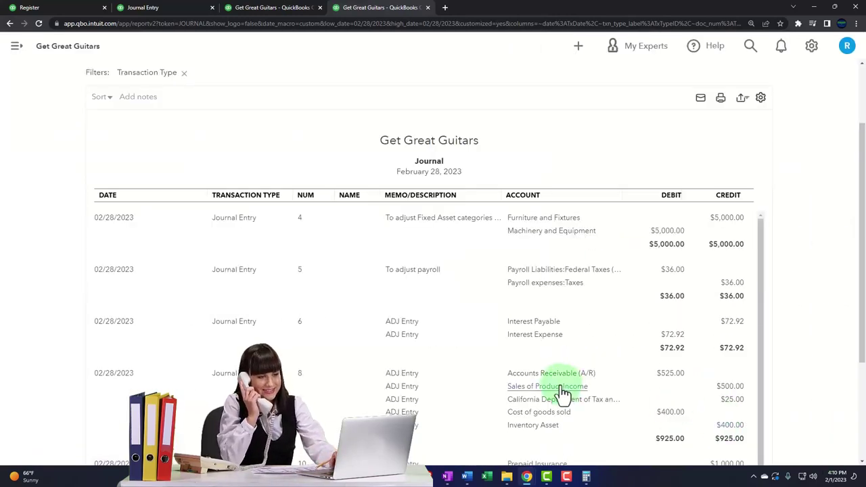
scroll(541, 379, "down", 3)
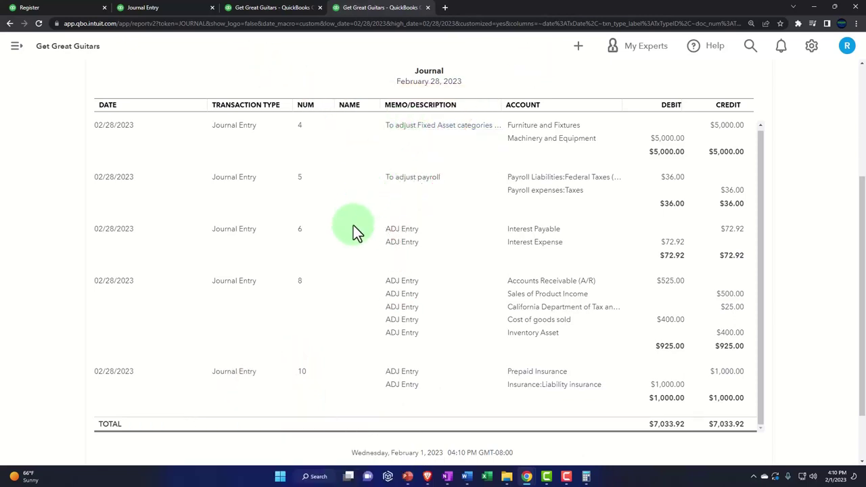
key("ctrl+plus")
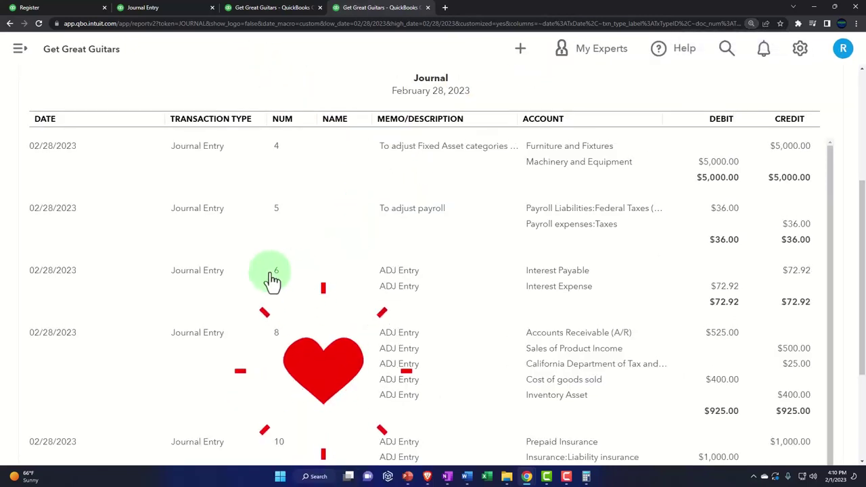
Step: Change the Journal report period to 03/01/2023 through 03/01/2023 and review the reversing entries
scroll(272, 282, "up", 4)
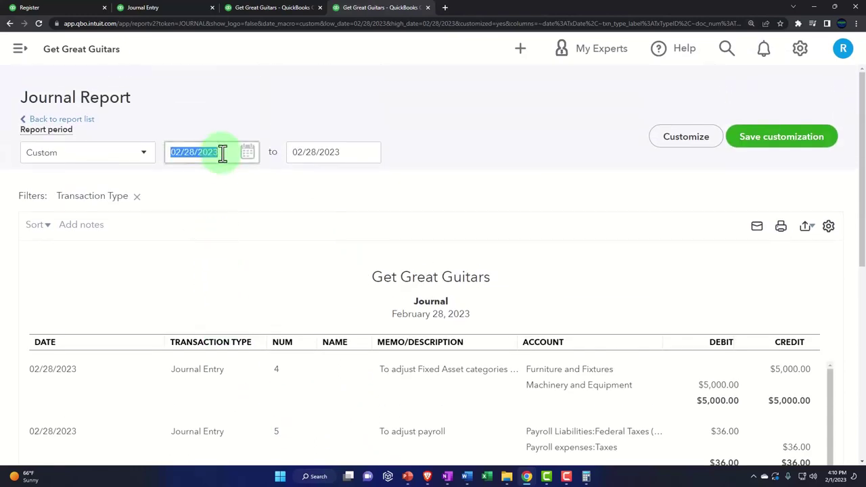
key("Tab")
type("03/01/2023")
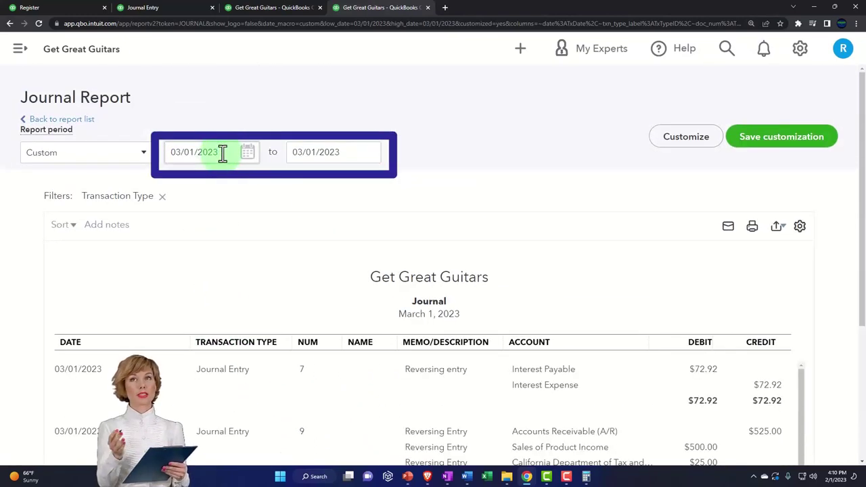
scroll(298, 241, "down", 2)
scroll(298, 241, "down", 1)
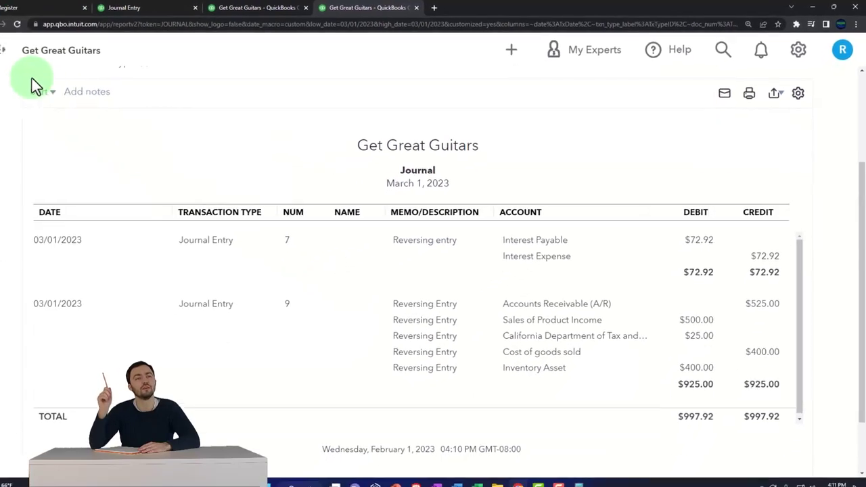
Step: Go back to the reports list, find the Trial Balance report by name, and open it
left_click(6, 50)
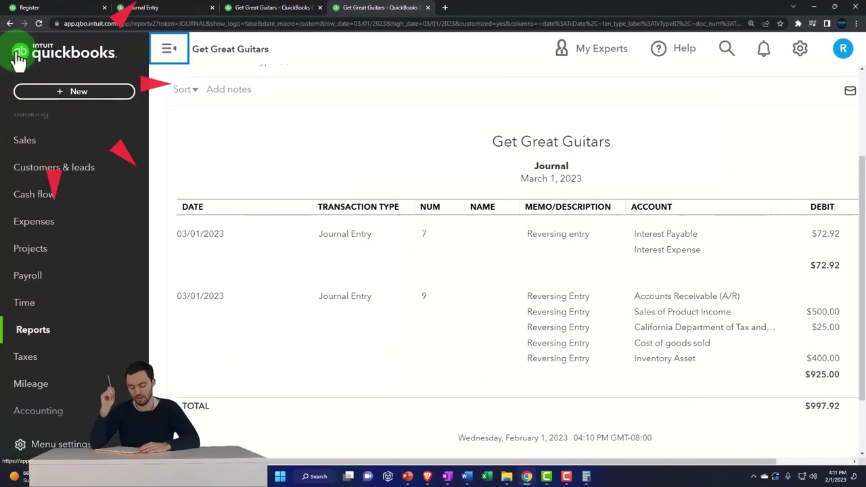
left_click(37, 332)
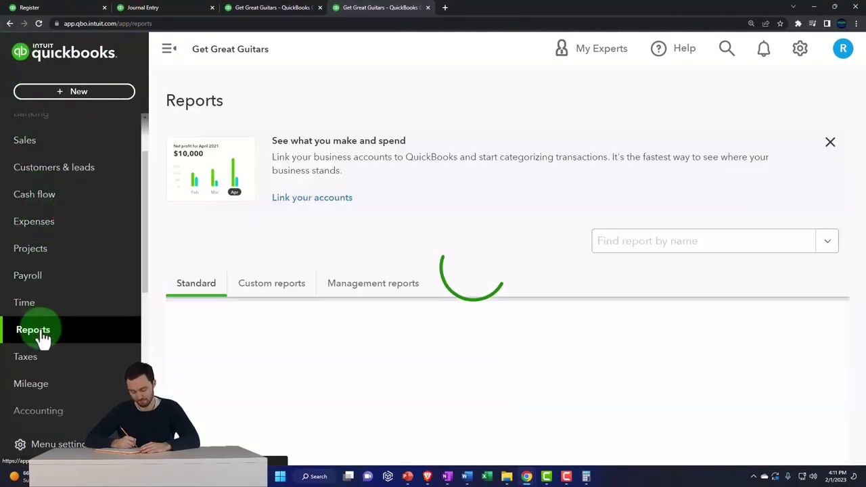
scroll(271, 318, "down", 3)
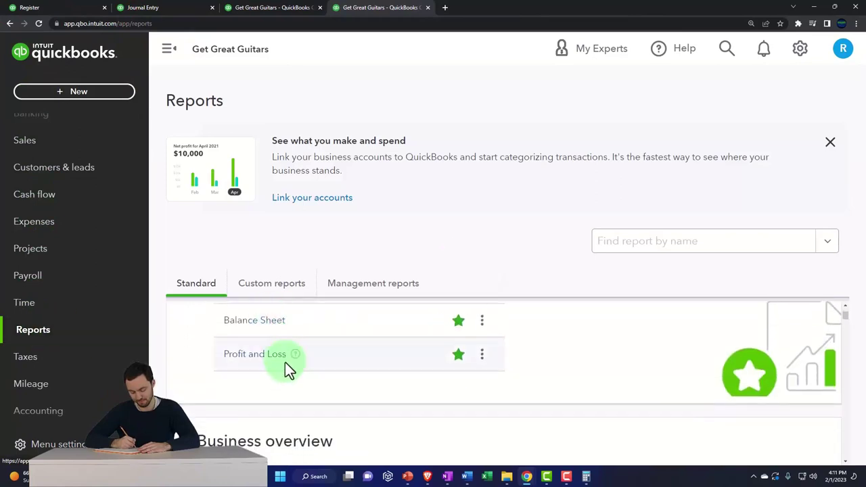
left_click(634, 249)
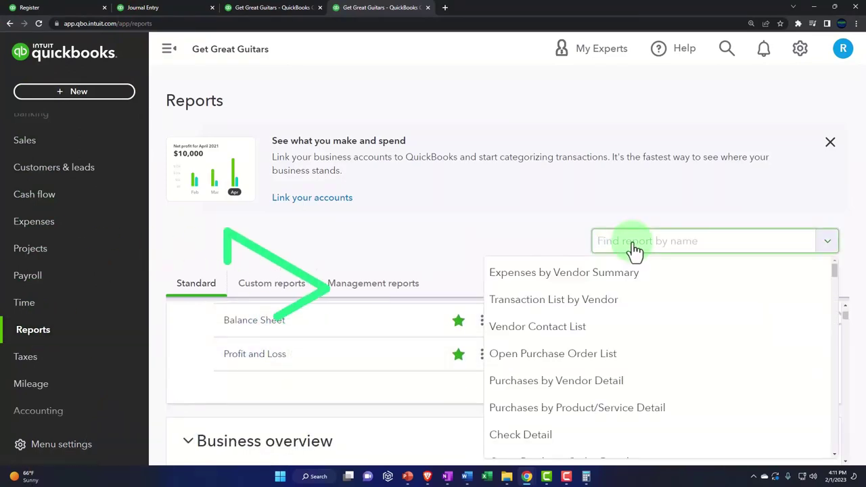
type("tri")
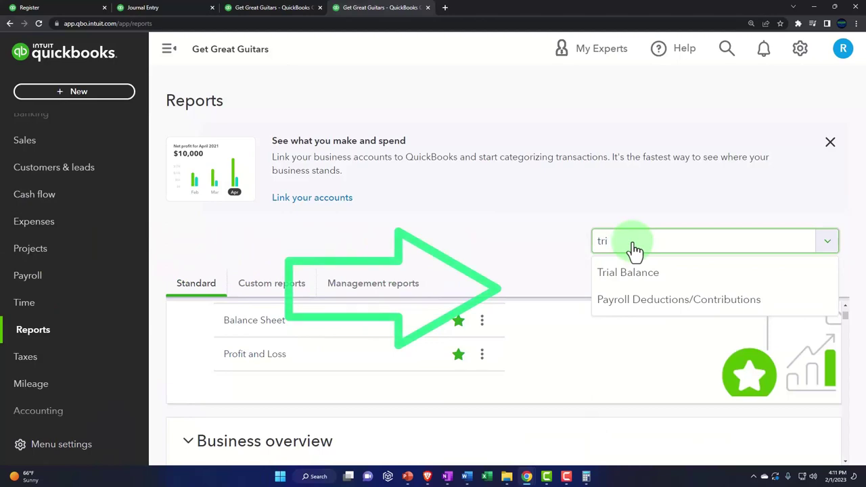
key("Down")
key("Return")
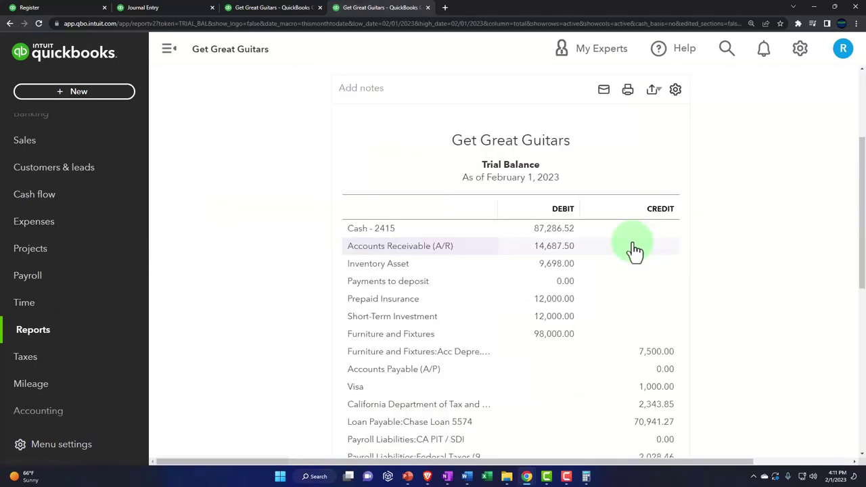
Step: Collapse the navigation sidebar and set the Trial Balance report period to 01/01/2023 through 03/31/2023
left_click(168, 54)
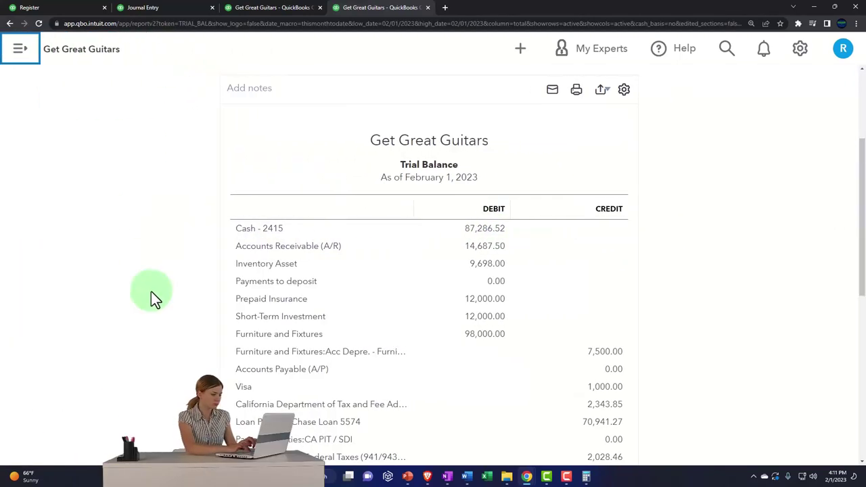
scroll(153, 296, "up", 3)
left_click_drag(218, 153, 98, 241)
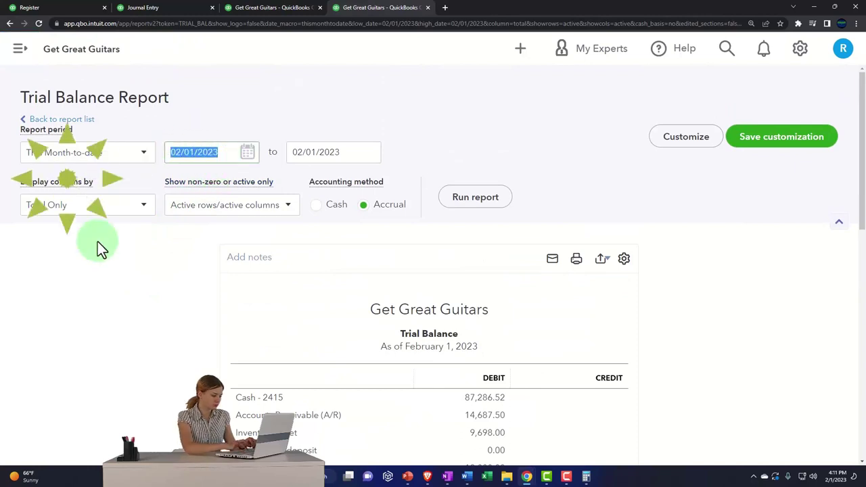
type("01")
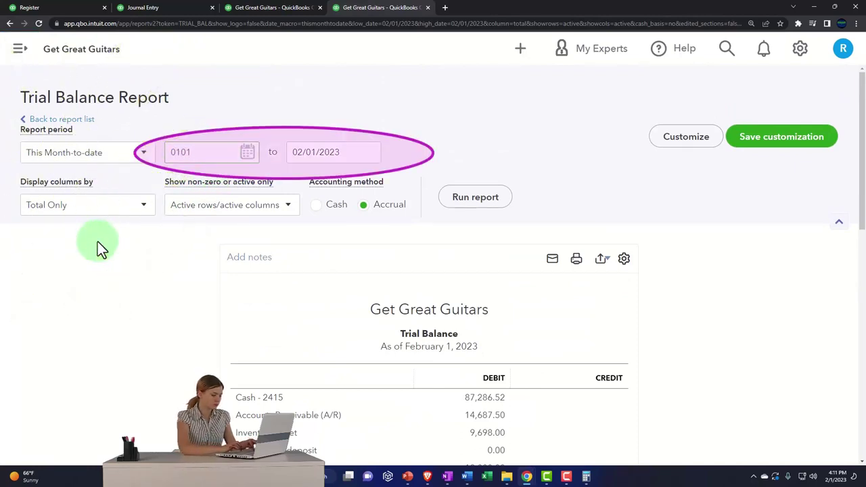
type("/01/2023")
key("Tab")
type("03")
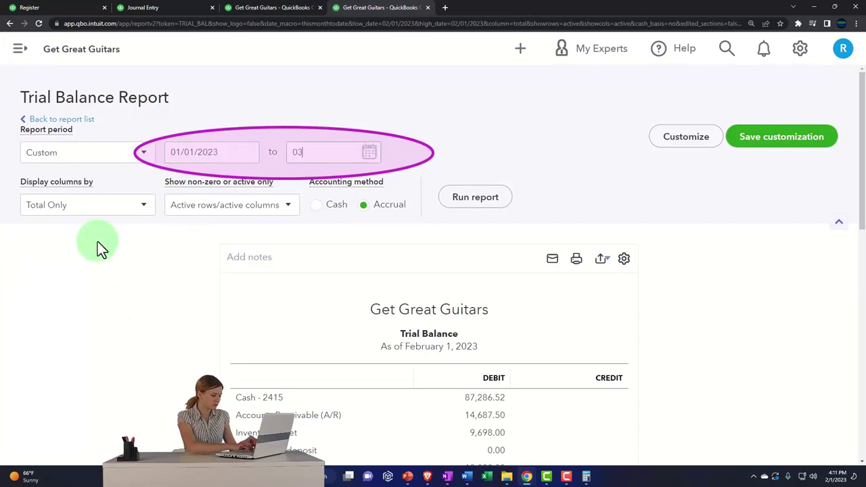
type("/31/2023")
key("Tab")
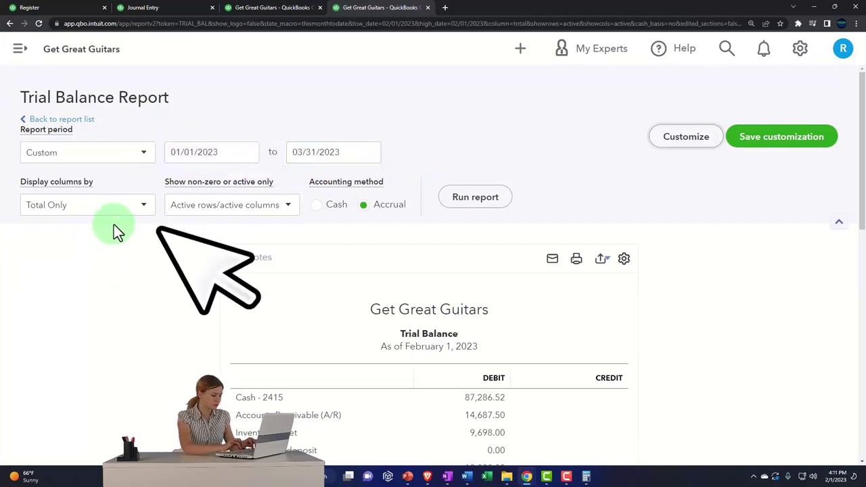
Step: Display the Trial Balance columns by Months and run the report
left_click(144, 206)
left_click(100, 250)
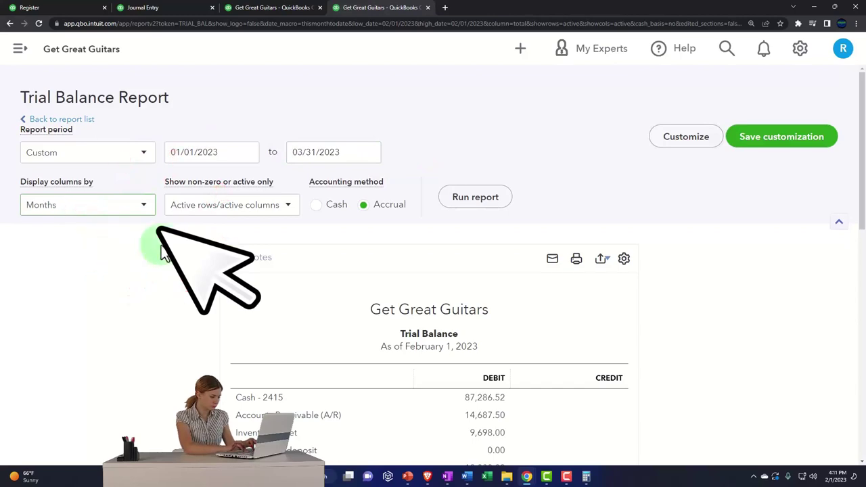
left_click(479, 203)
Step: Examine the monthly Trial Balance from the asset accounts down to the totals, comparing January, February and March, including Prepaid Insurance and Liability insurance
scroll(494, 216, "down", 3)
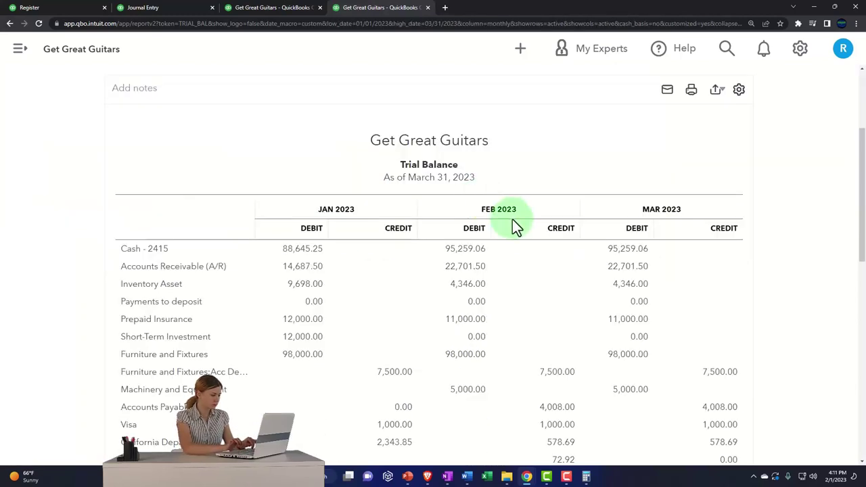
key("ctrl+plus")
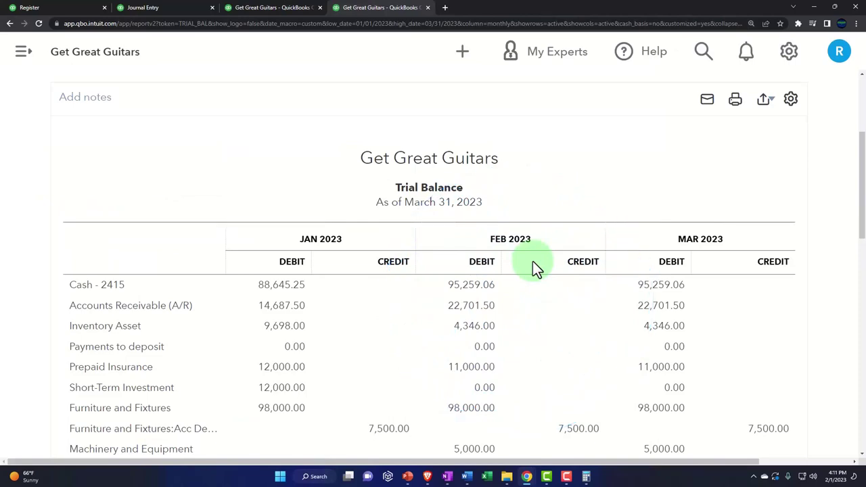
scroll(532, 261, "down", 10)
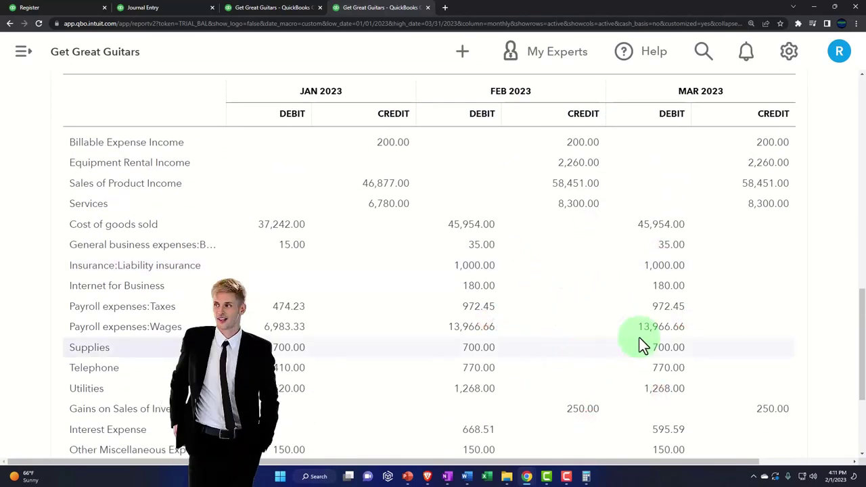
scroll(641, 344, "up", 1)
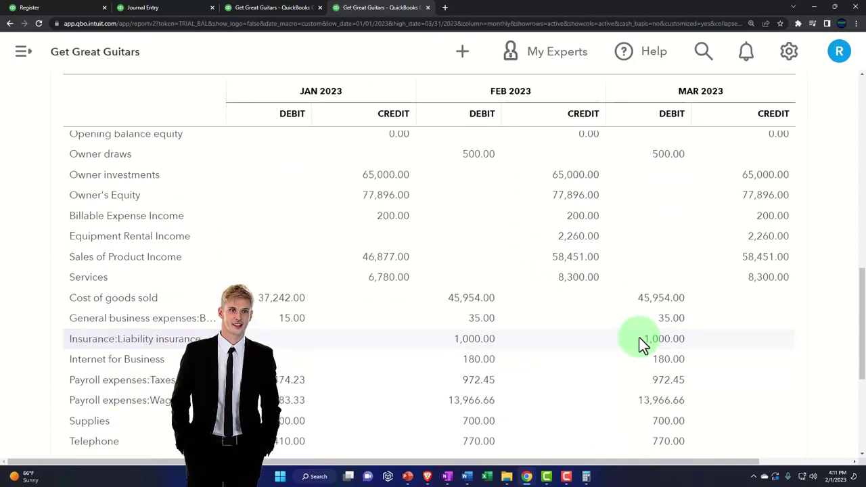
scroll(639, 337, "up", 6)
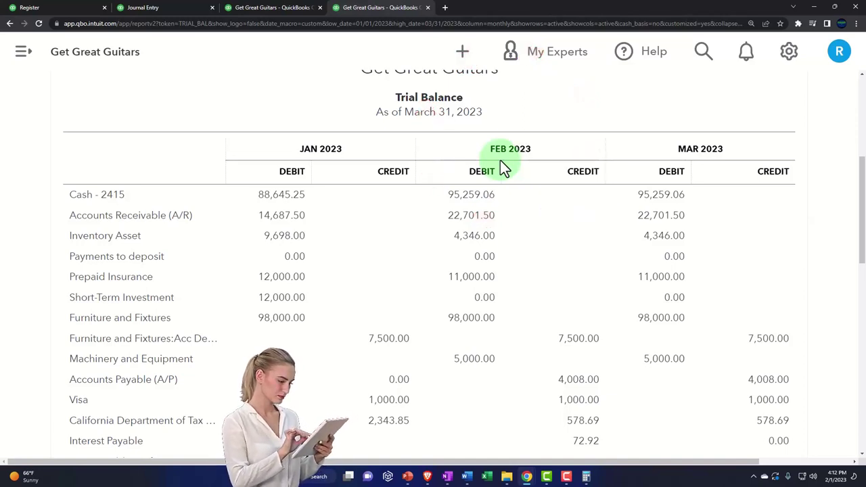
left_click(827, 227)
scroll(827, 227, "up", 1)
scroll(827, 227, "down", 3)
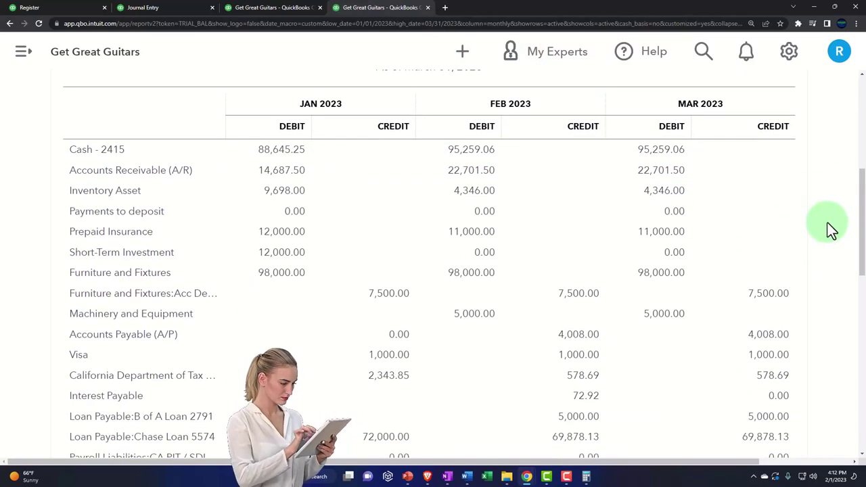
scroll(830, 229, "down", 5)
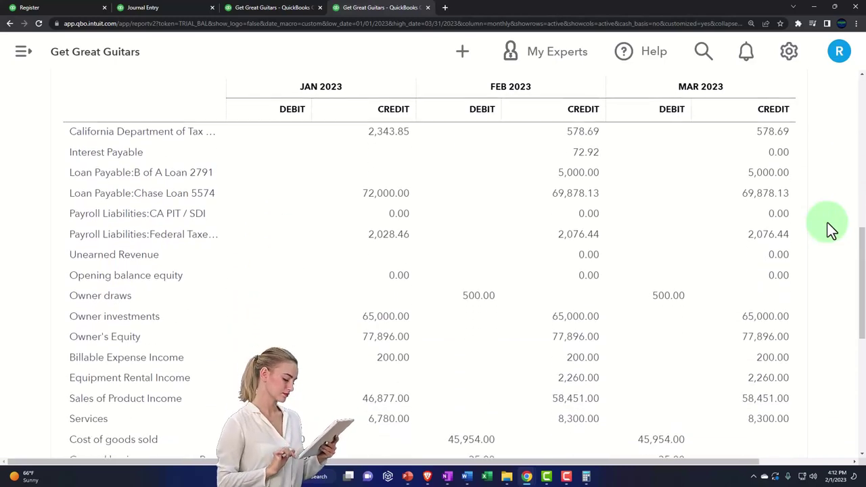
scroll(828, 223, "down", 4)
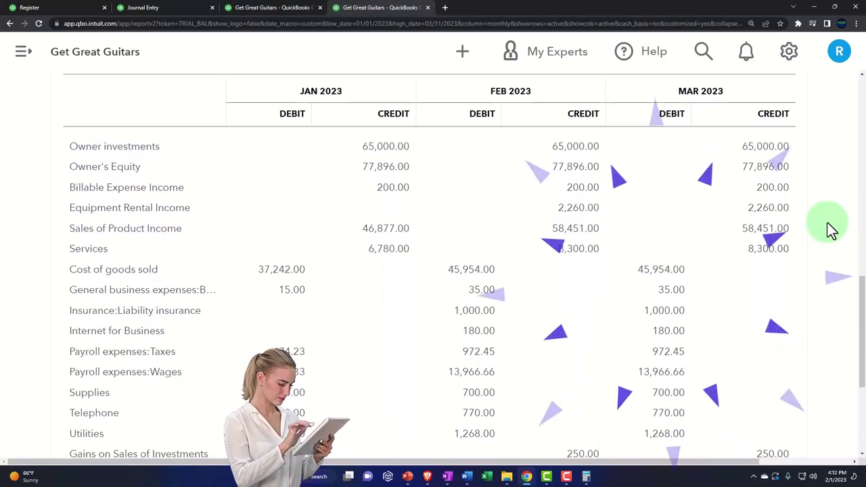
scroll(830, 229, "down", 3)
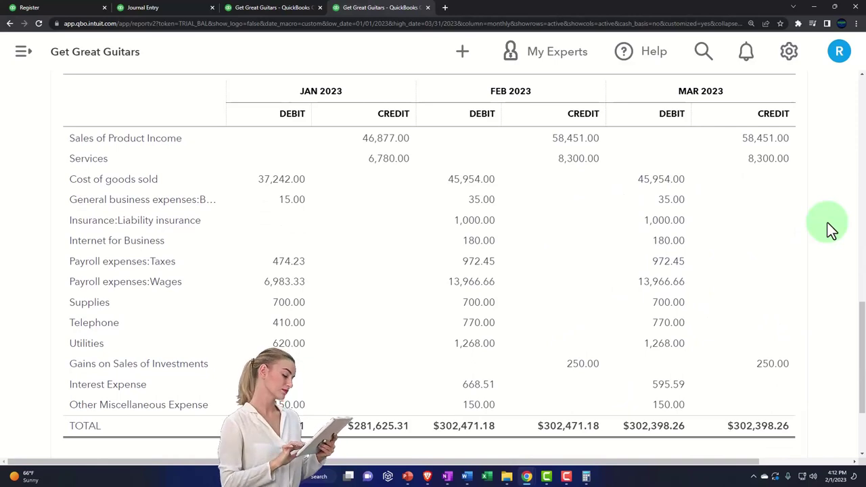